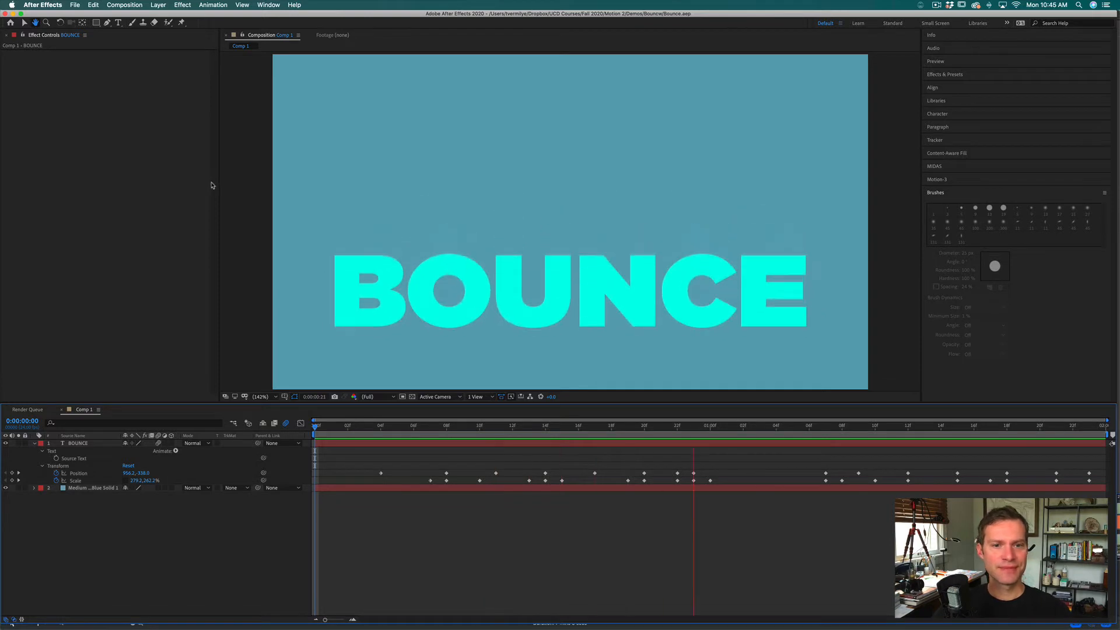
Step: Stop the preview and create a new composition with the HDTV 1080 24 preset and a duration of 0:00:02:00
key(space)
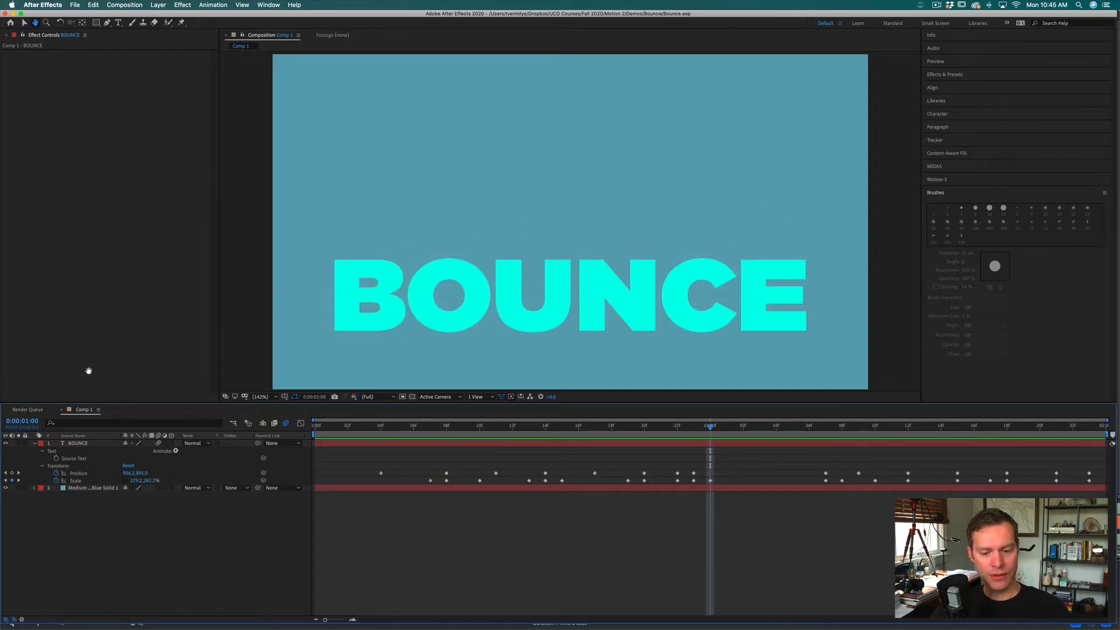
click(125, 4)
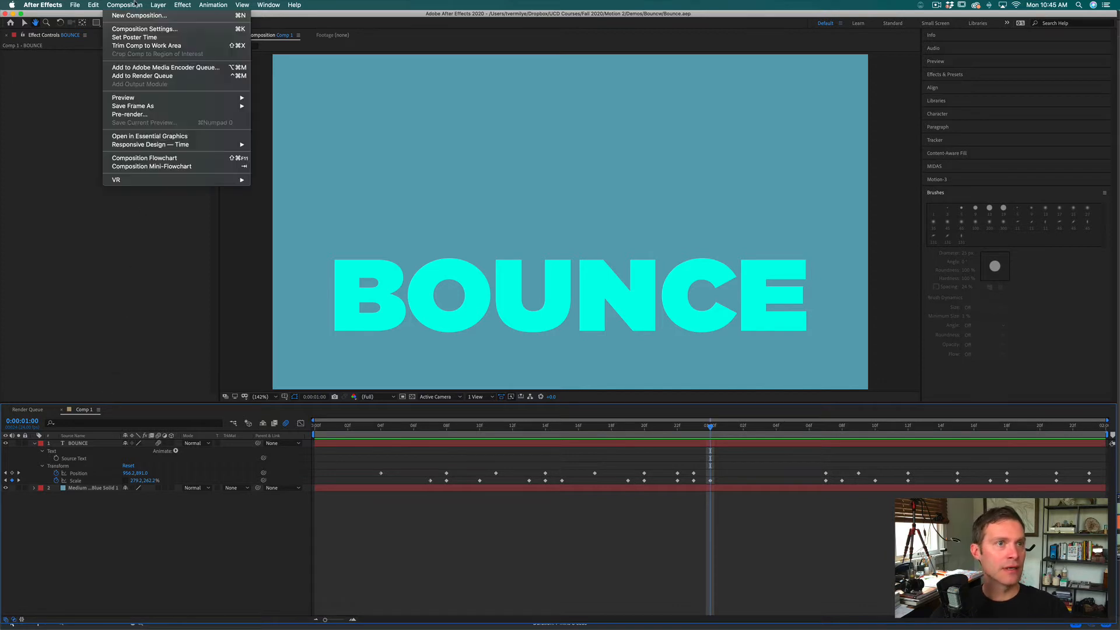
click(134, 14)
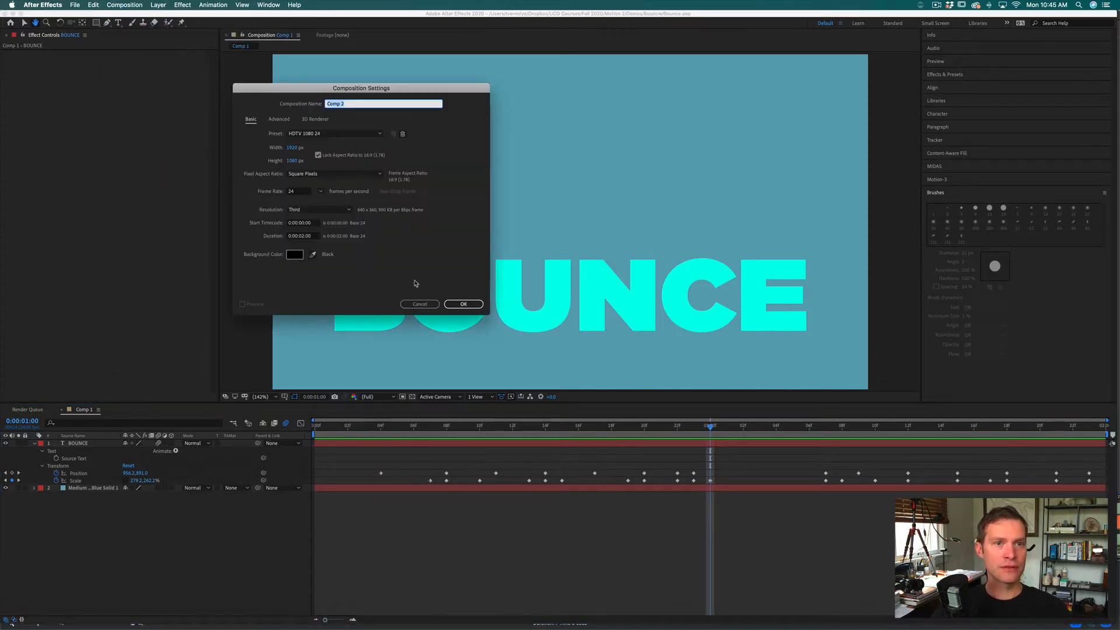
click(475, 308)
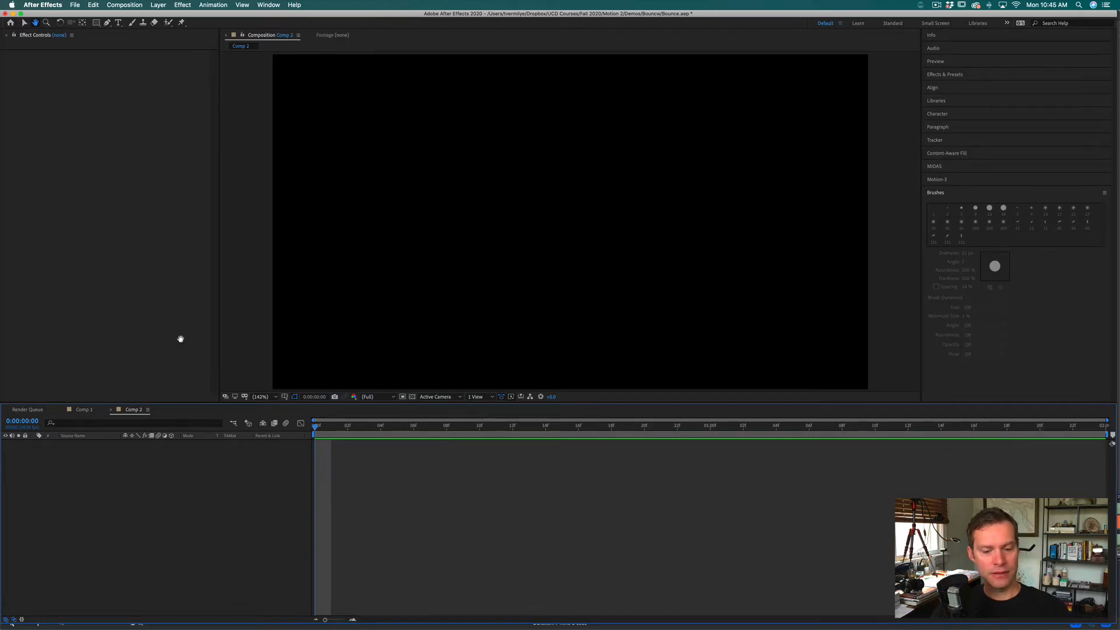
Step: Add a composition-sized solid layer in a medium blue as the background
key(super+y)
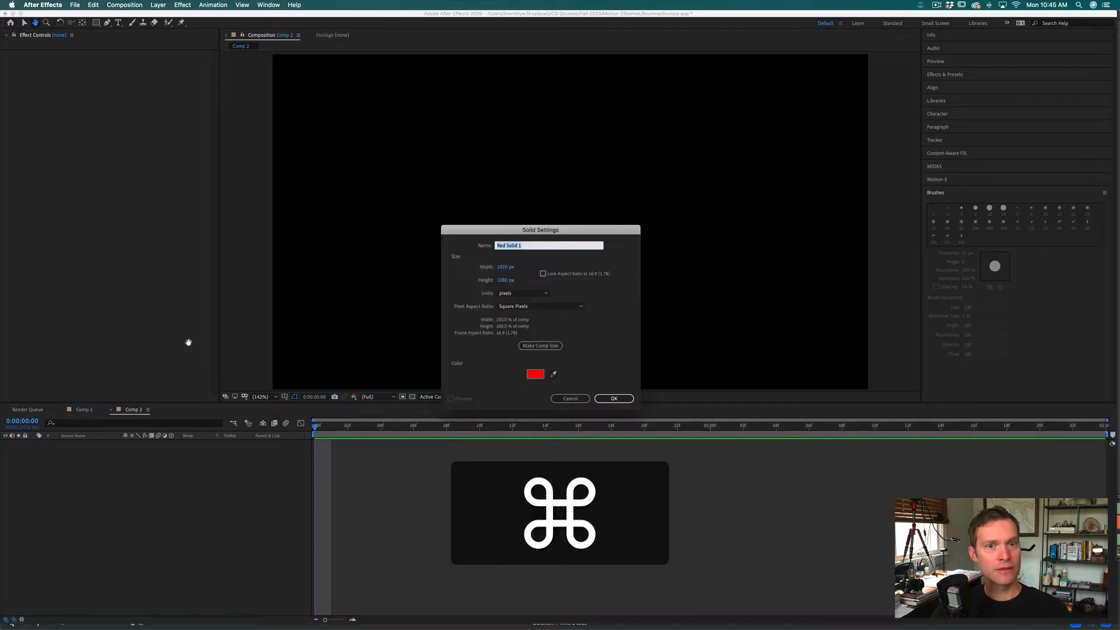
click(538, 378)
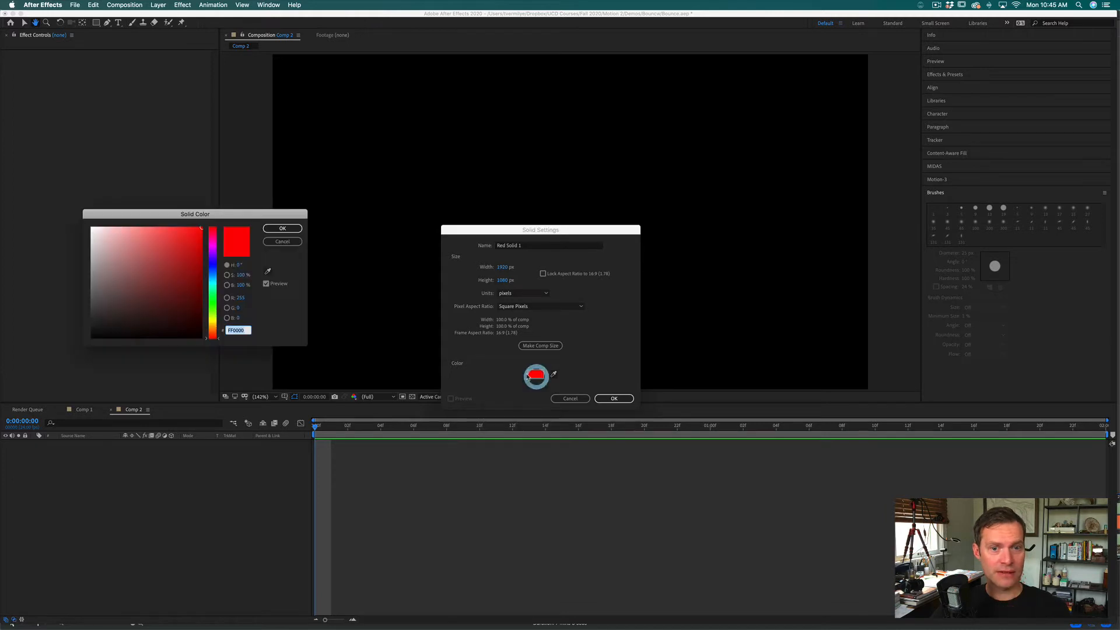
click(214, 276)
drag(213, 274, 213, 276)
drag(144, 259, 147, 263)
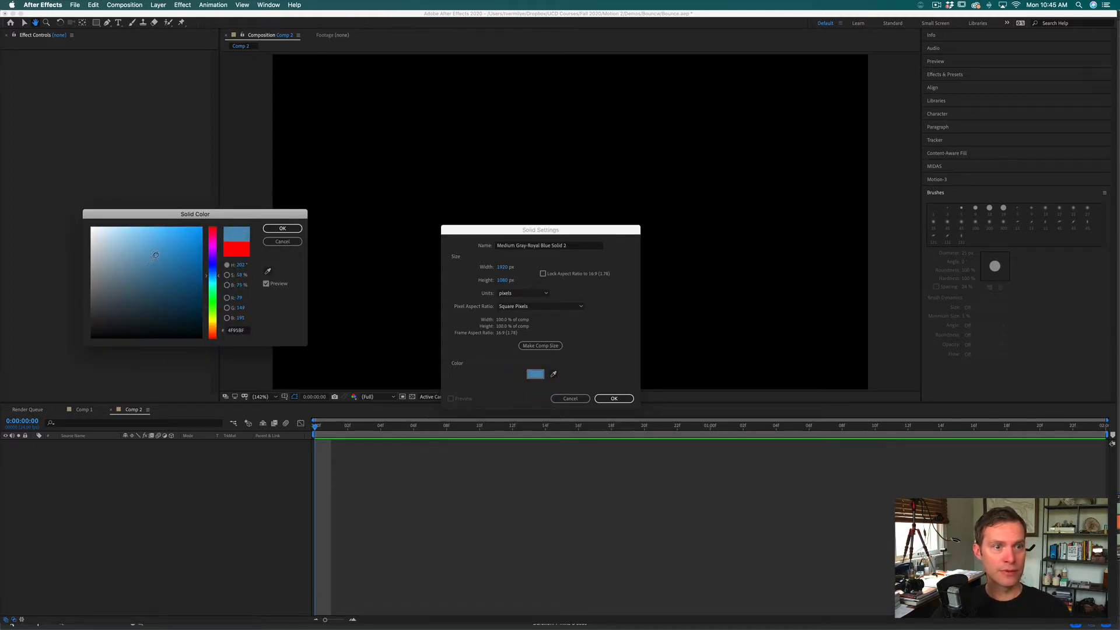
click(283, 228)
click(614, 399)
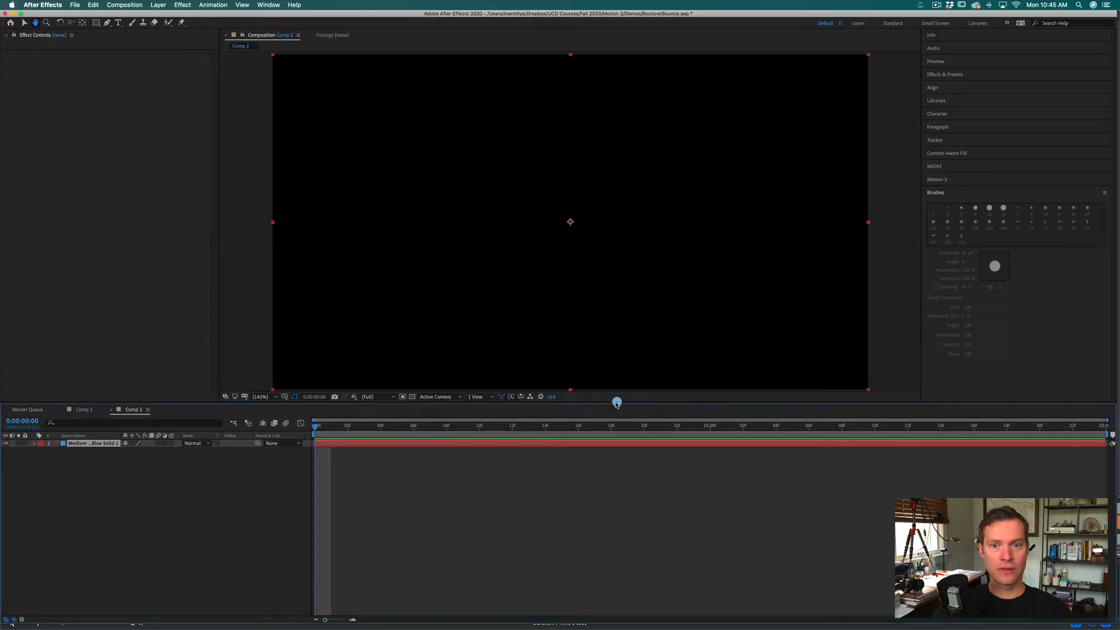
click(162, 584)
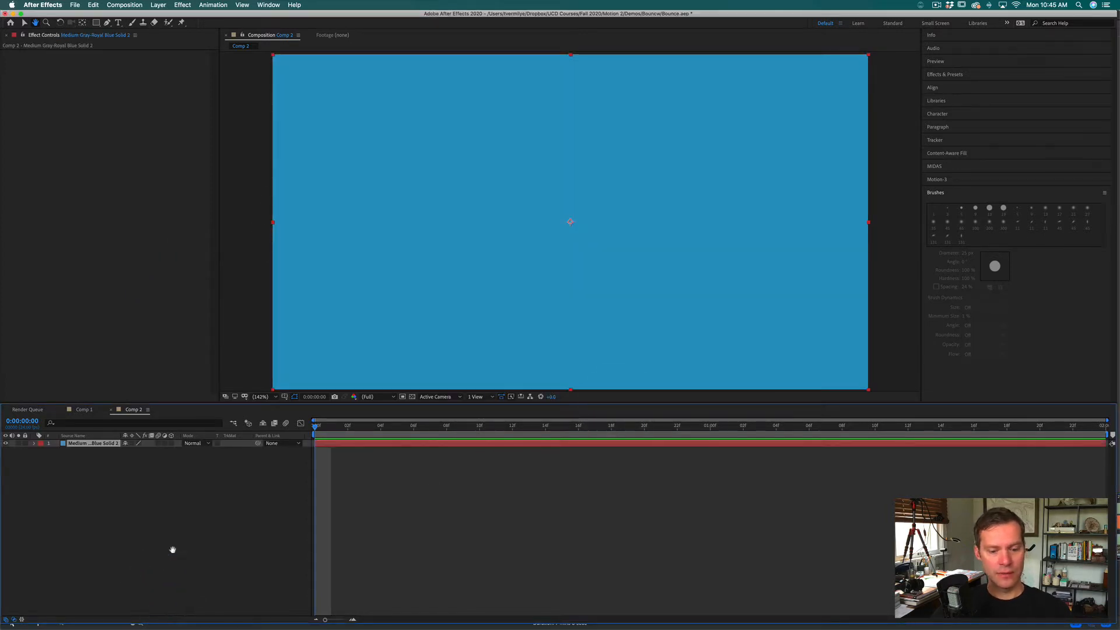
Step: Create a text layer reading BOUNCE in capital letters on the blue background
key(super+t)
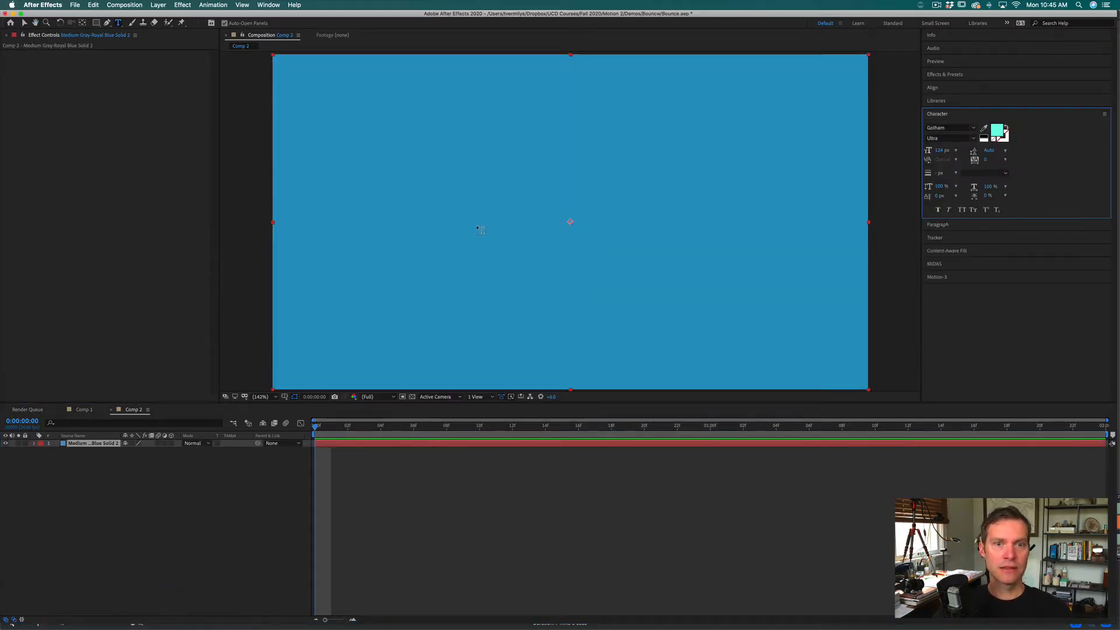
click(436, 217)
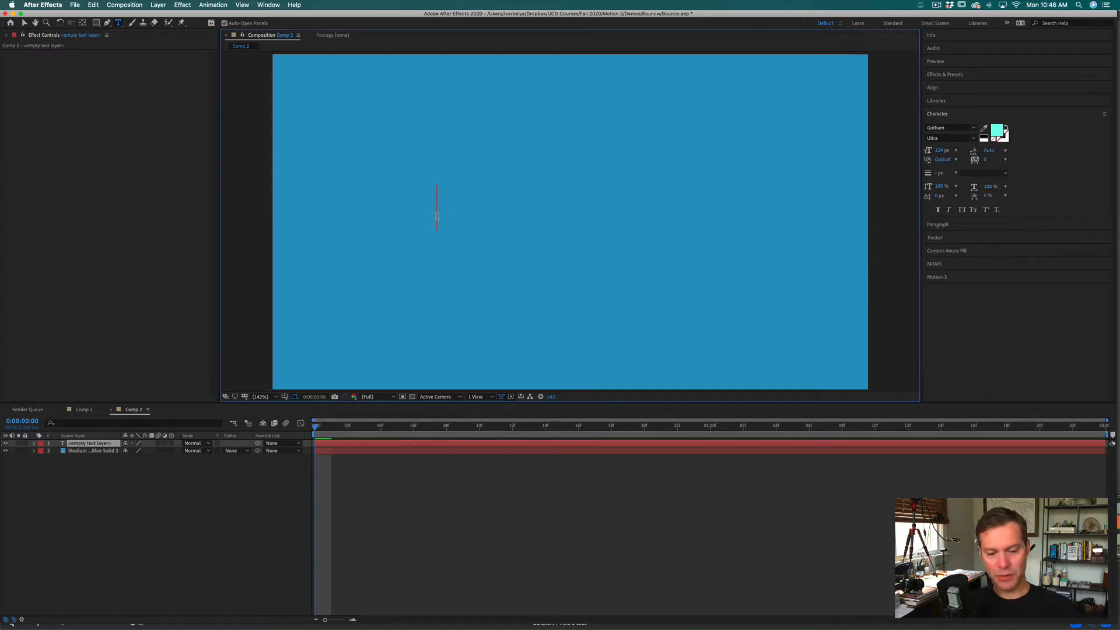
text(b)
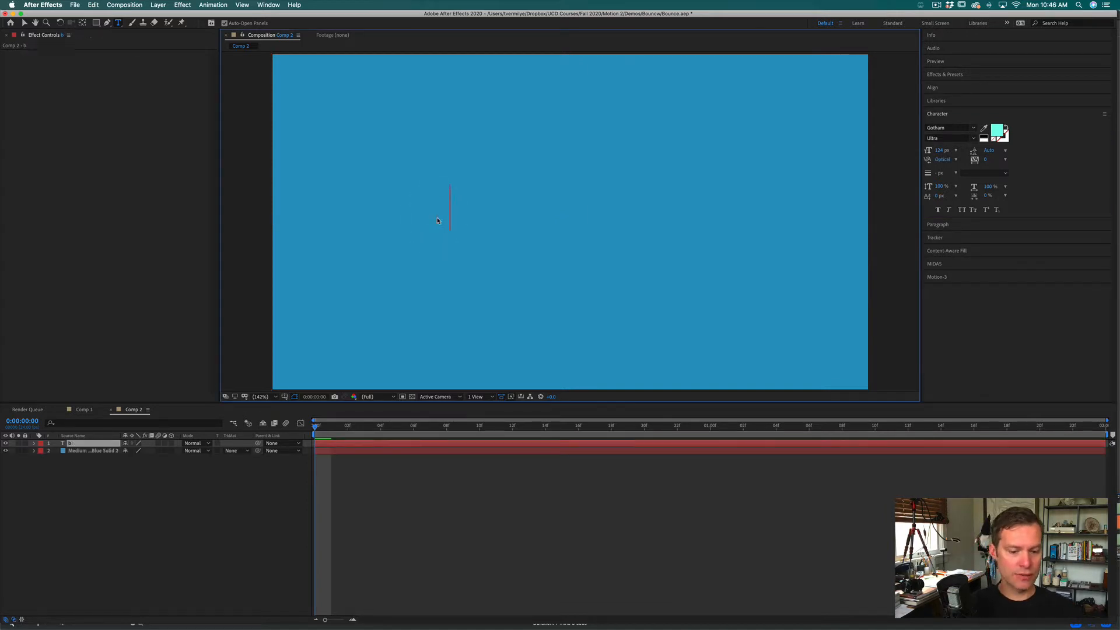
text(ounce)
key(BackSpace)
key(BackSpace)
key(BackSpace)
key(BackSpace)
key(BackSpace)
key(BackSpace)
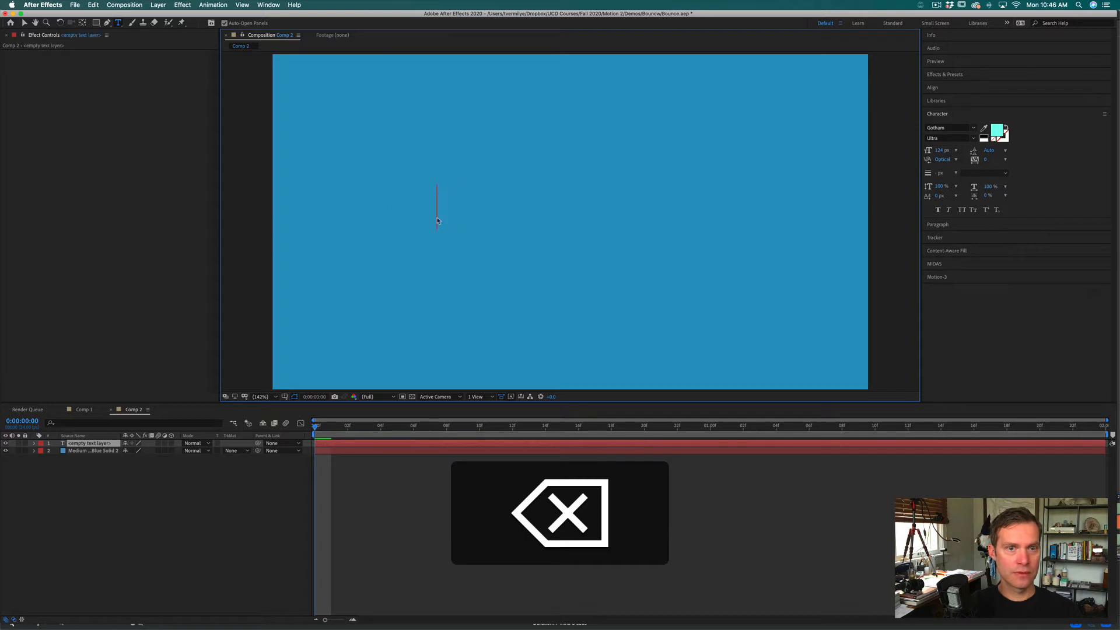
text(BOUNCE)
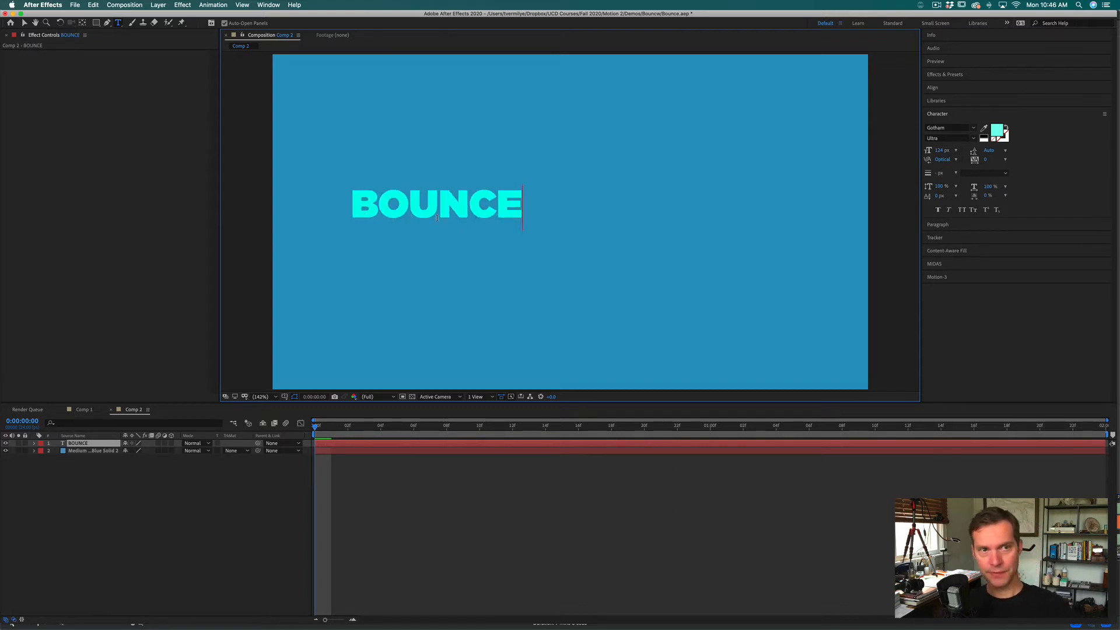
Step: Centre the BOUNCE text layer horizontally within the composition
scroll(262, 134, down, 1)
click(25, 21)
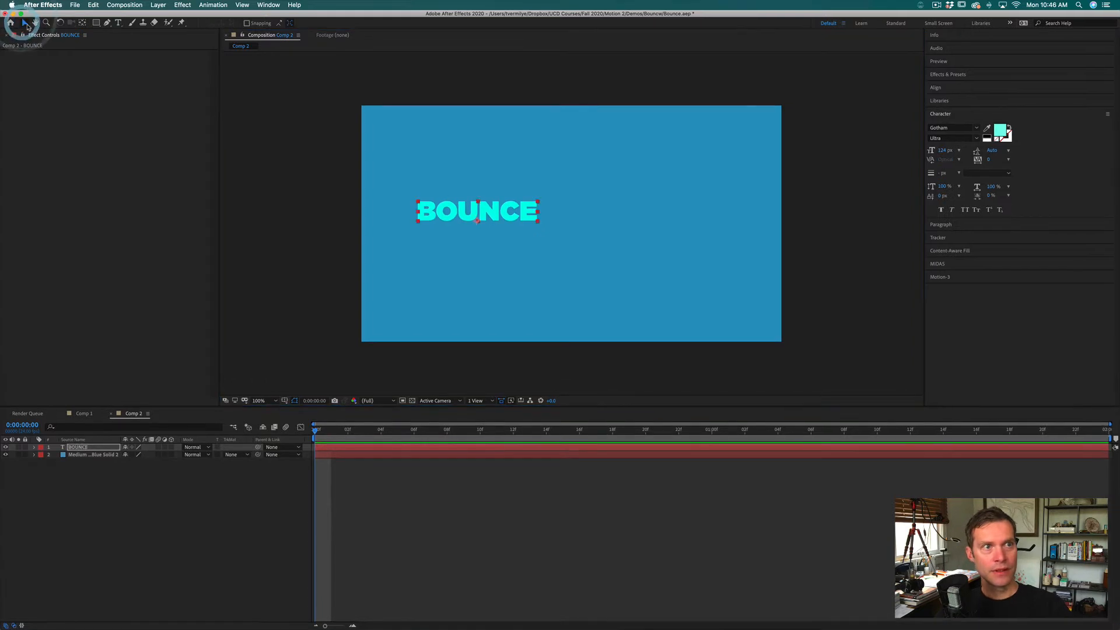
click(515, 274)
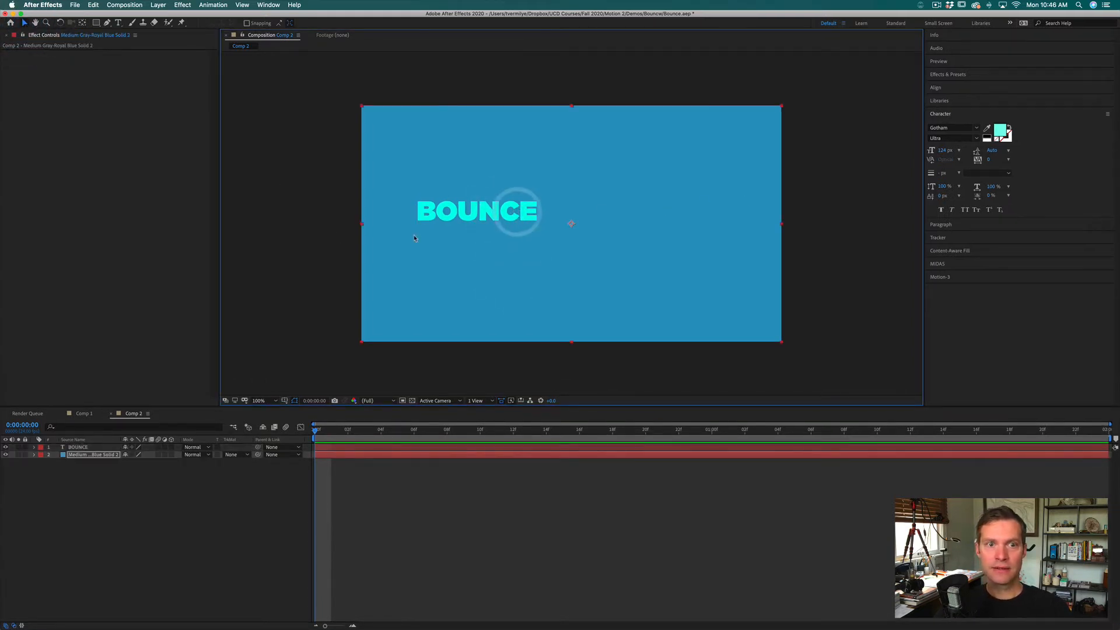
click(333, 233)
click(450, 214)
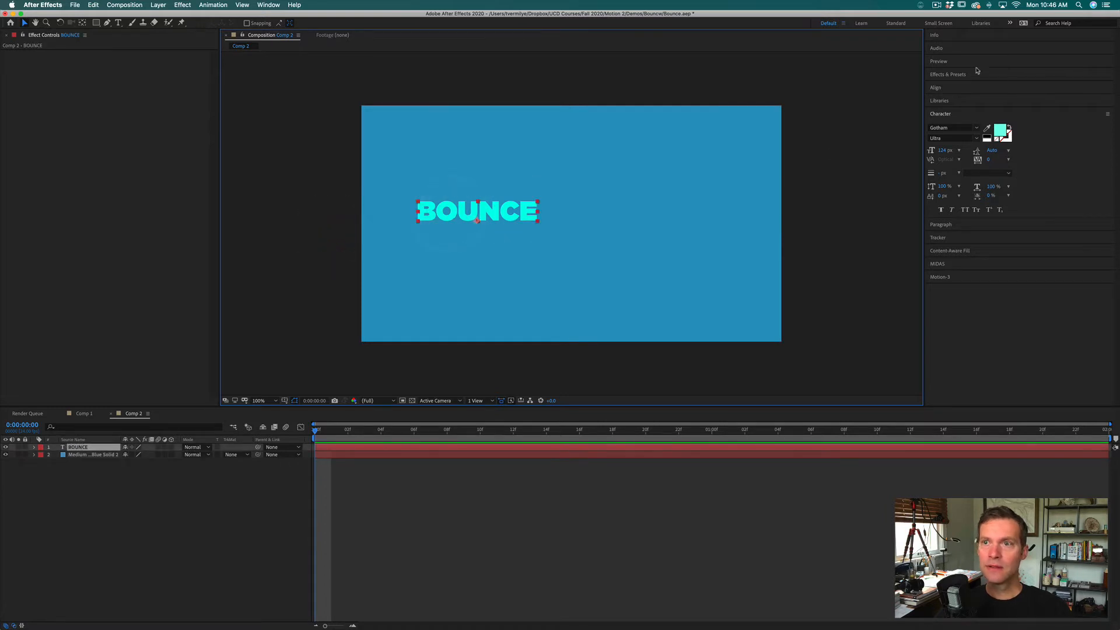
click(947, 88)
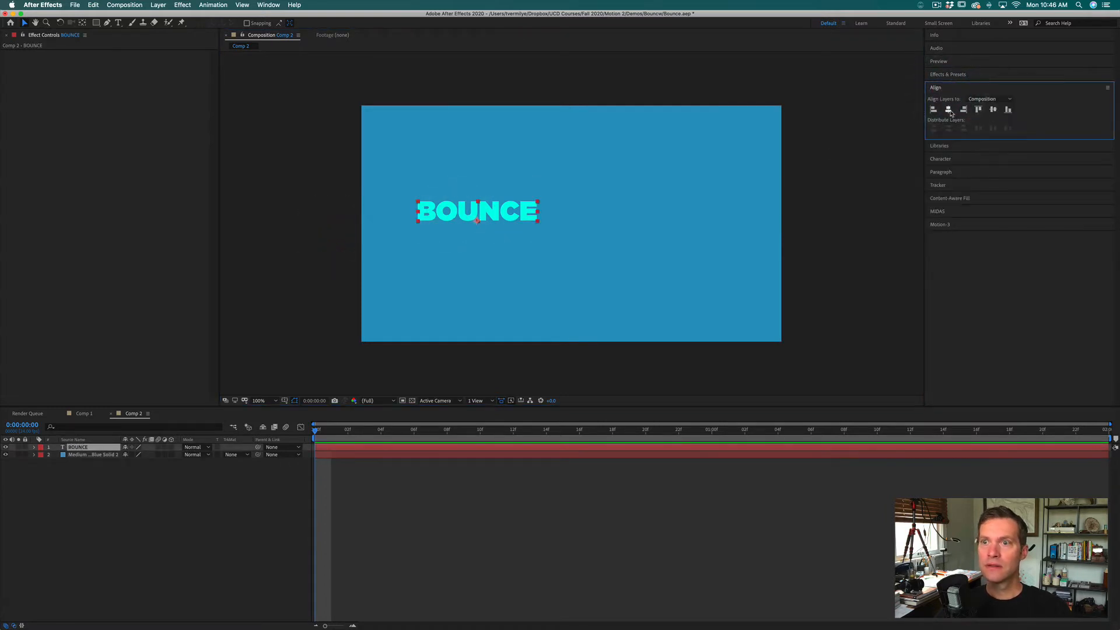
click(949, 109)
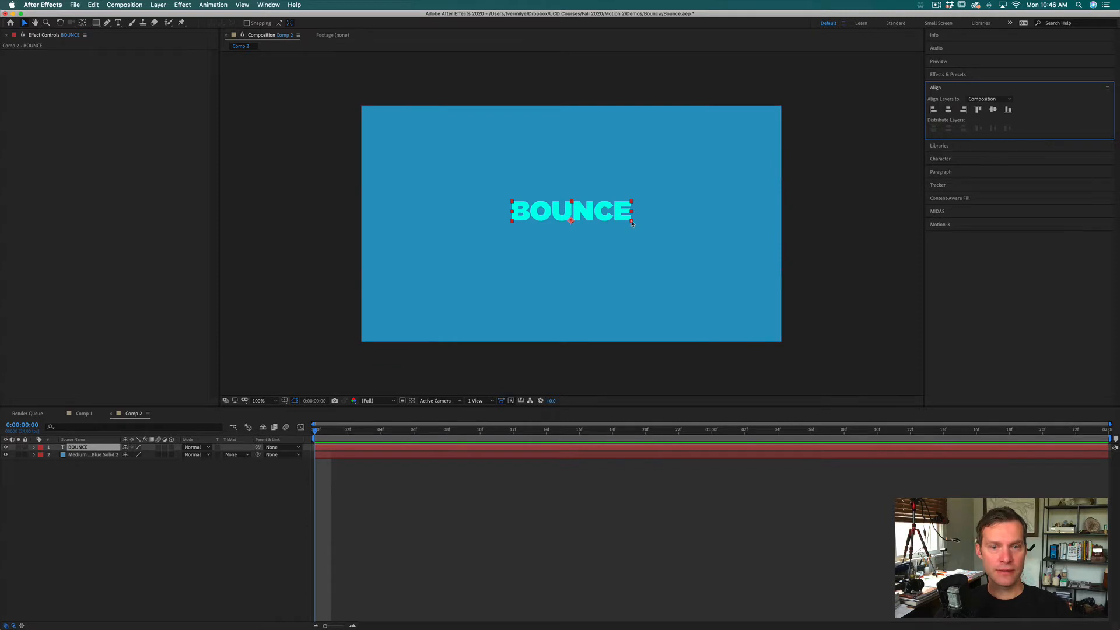
Step: Enlarge the BOUNCE text proportionally to about three times its size and move it straight down near the frame's lower edge
drag(632, 222, 744, 241)
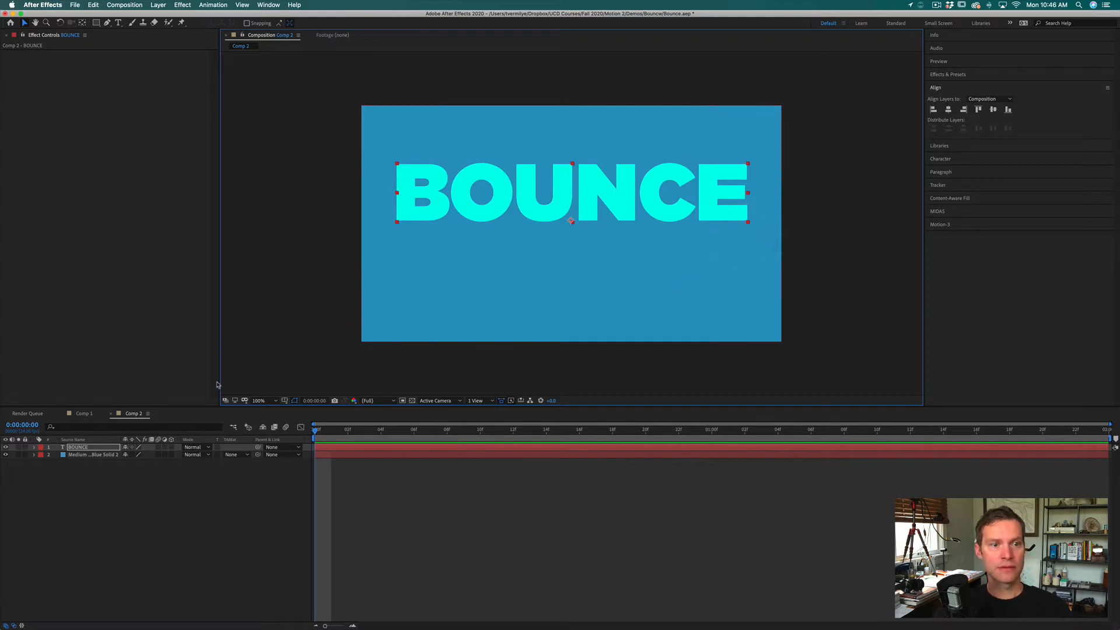
drag(626, 206, 623, 300)
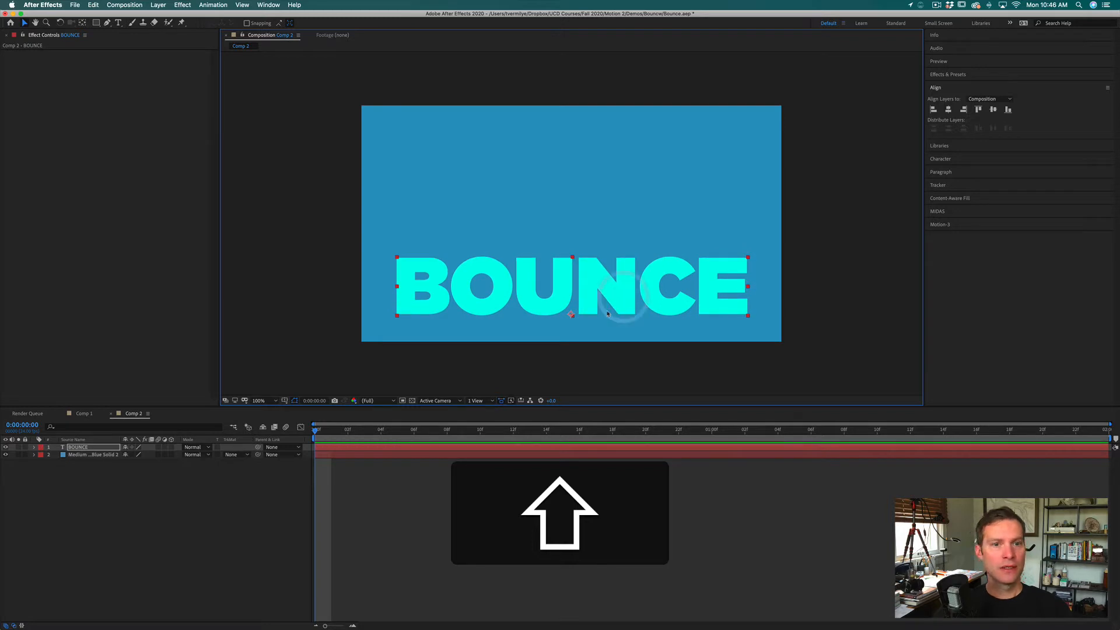
click(228, 528)
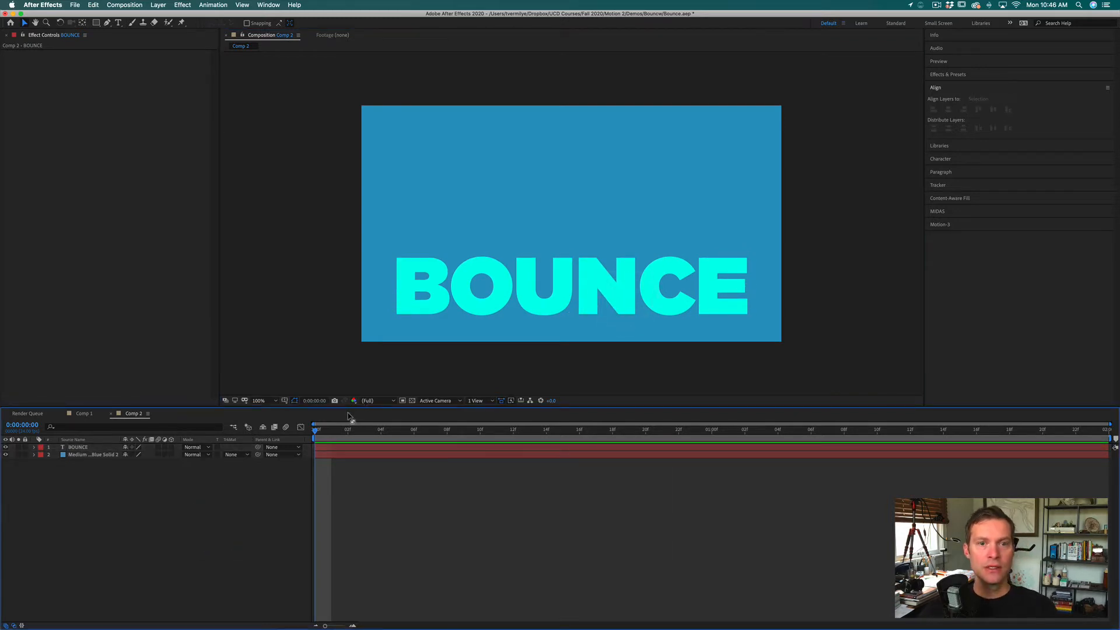
Step: Set the first Position keyframe for the BOUNCE layer at frame 20 as its resting position
drag(547, 430, 646, 425)
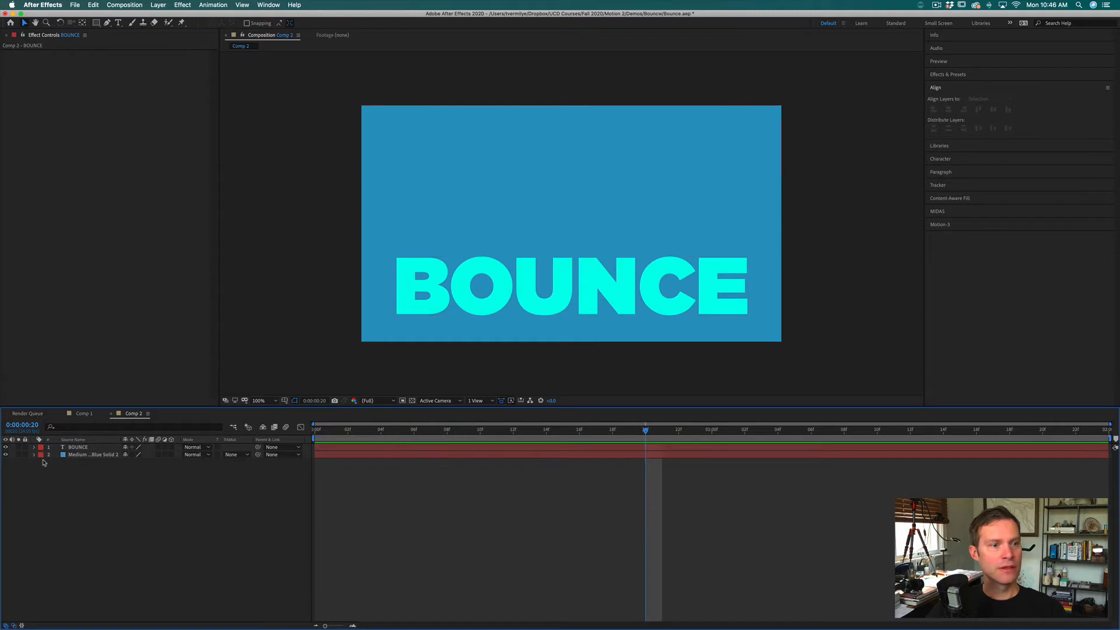
click(72, 449)
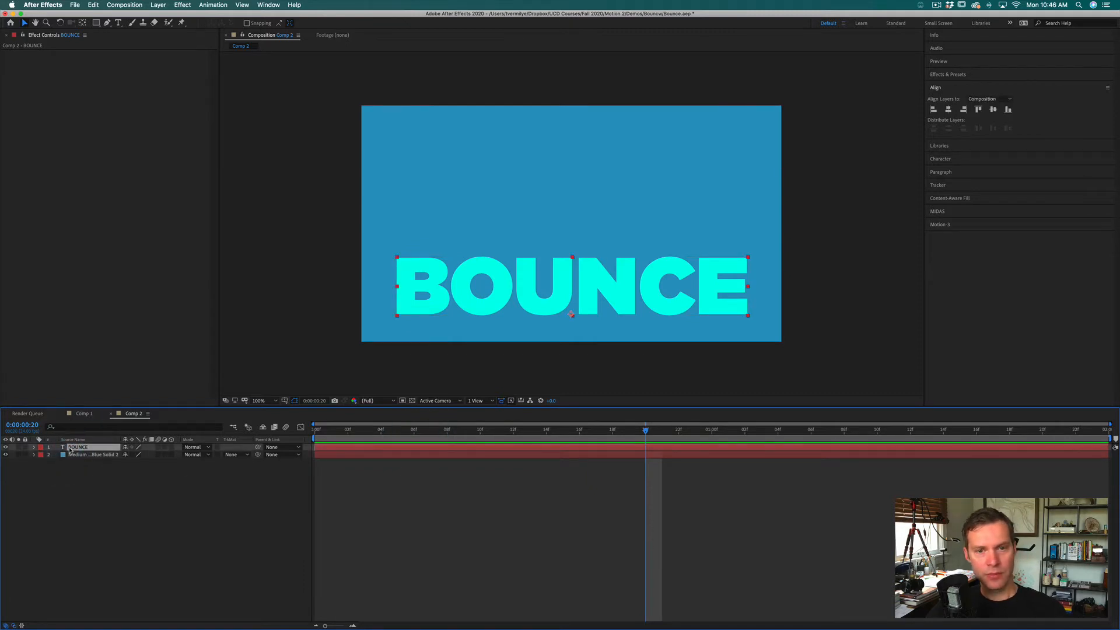
key(p)
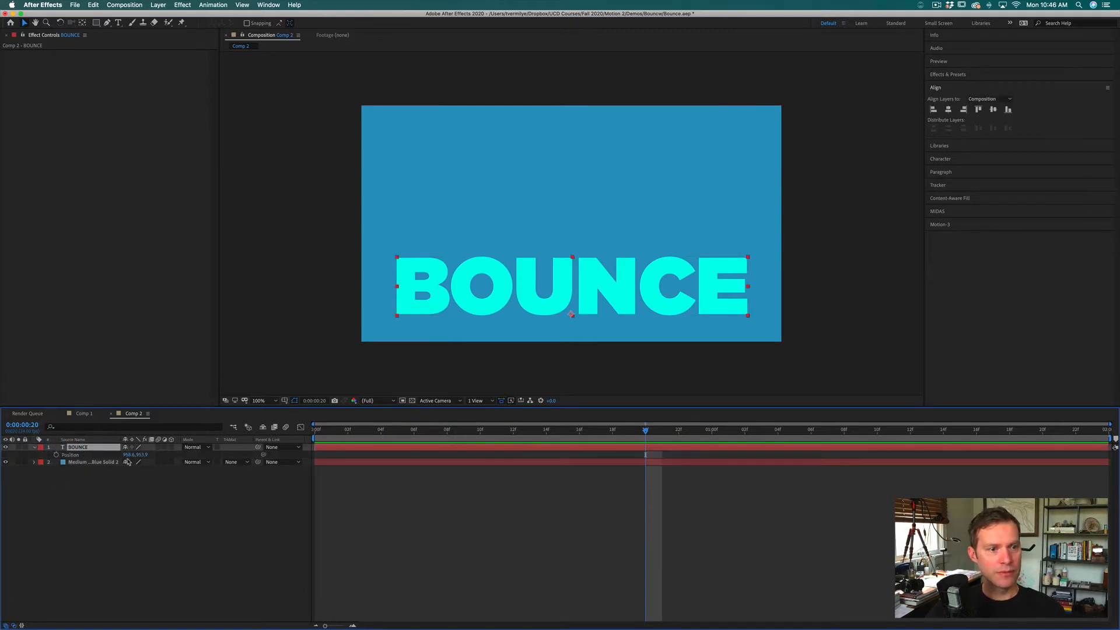
click(56, 454)
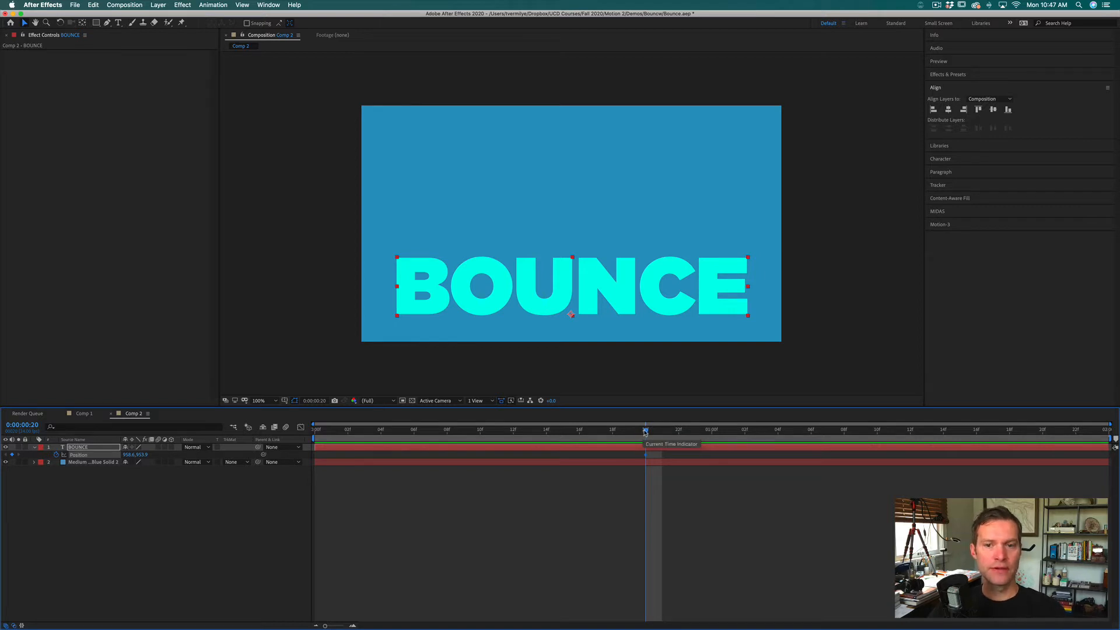
Step: Add a Position keyframe at frame 19 that raises the BOUNCE text slightly, with a vertical position of about 938
click(614, 432)
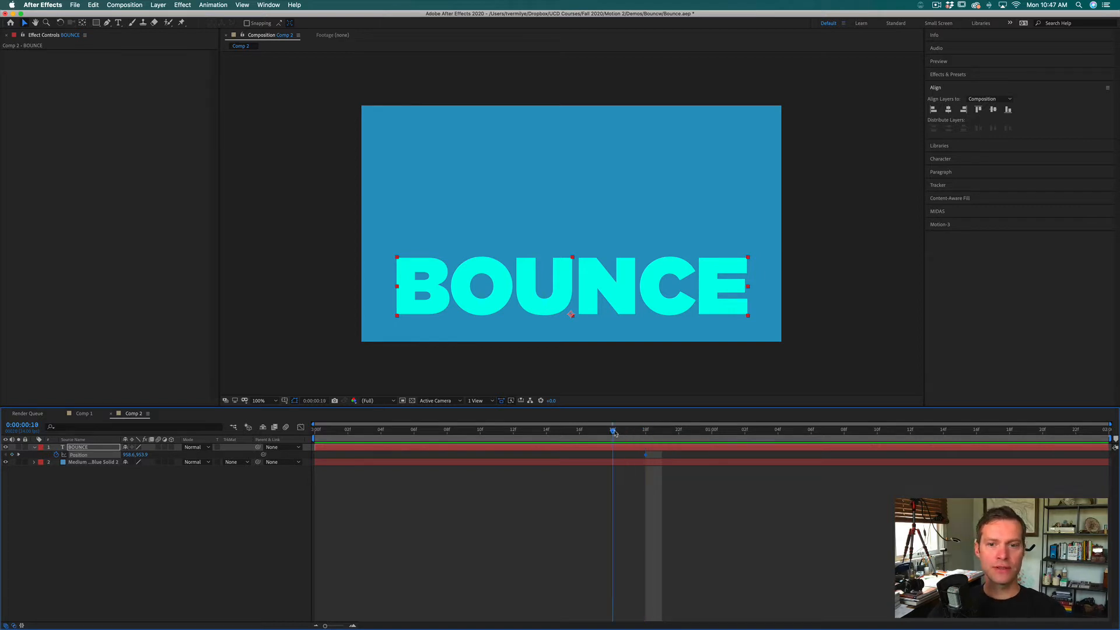
drag(621, 434, 640, 432)
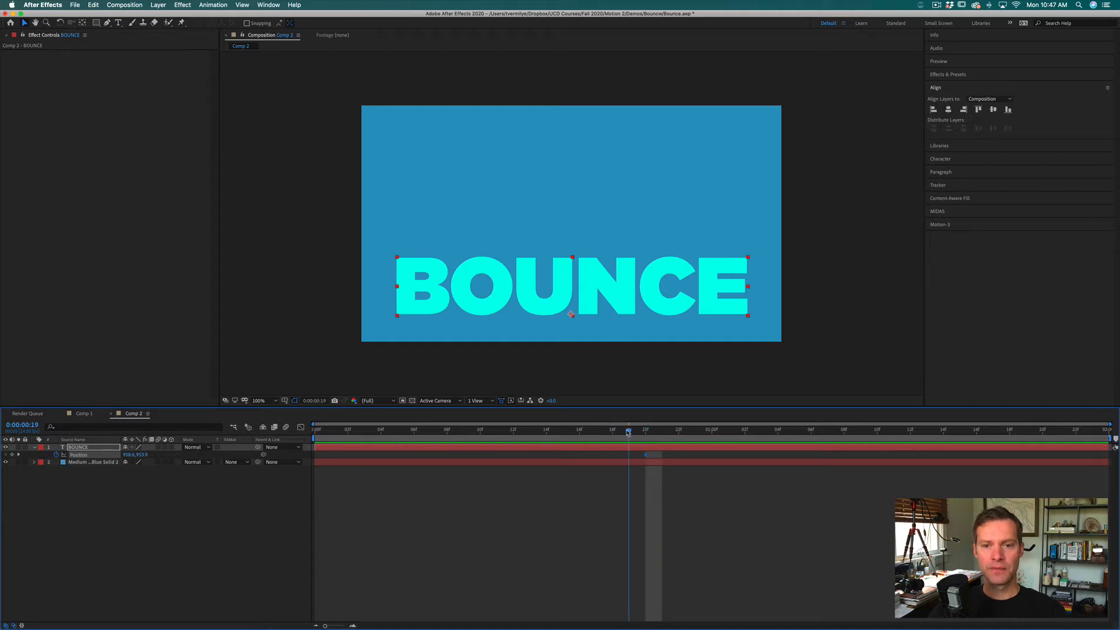
click(628, 432)
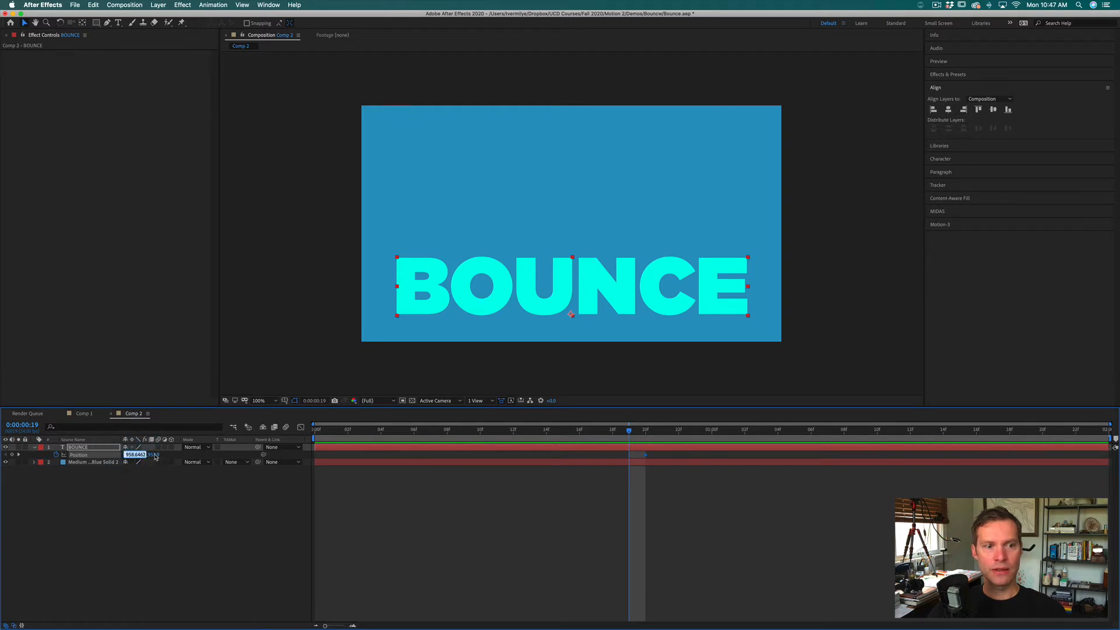
click(155, 455)
drag(154, 455, 138, 453)
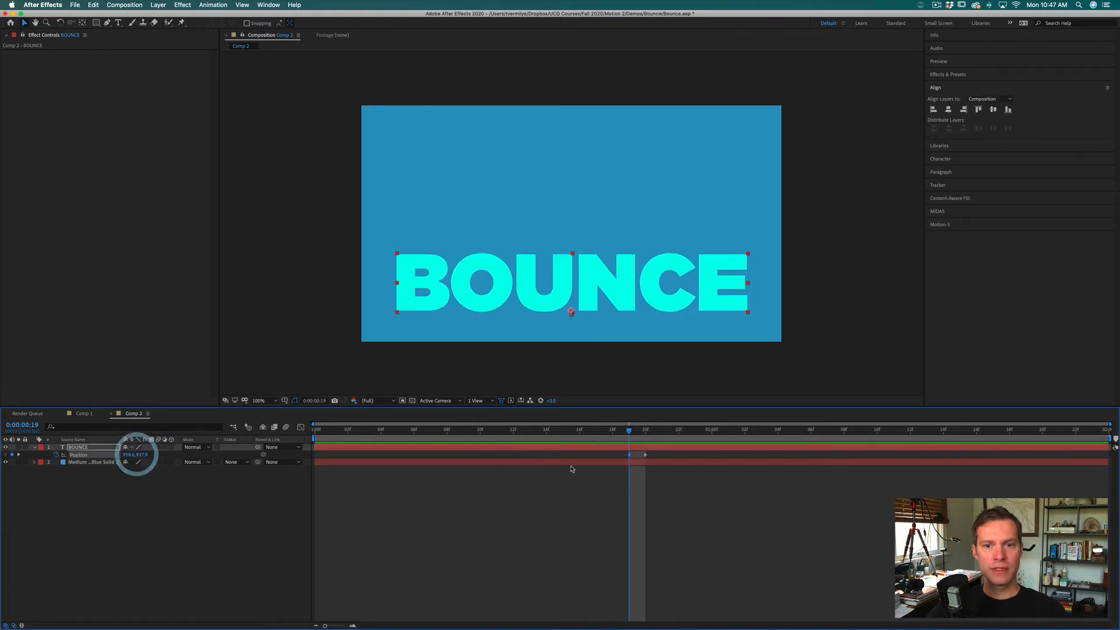
Step: Copy the resting Position keyframe from frame 20 and paste it at frame 17
super+click(641, 430)
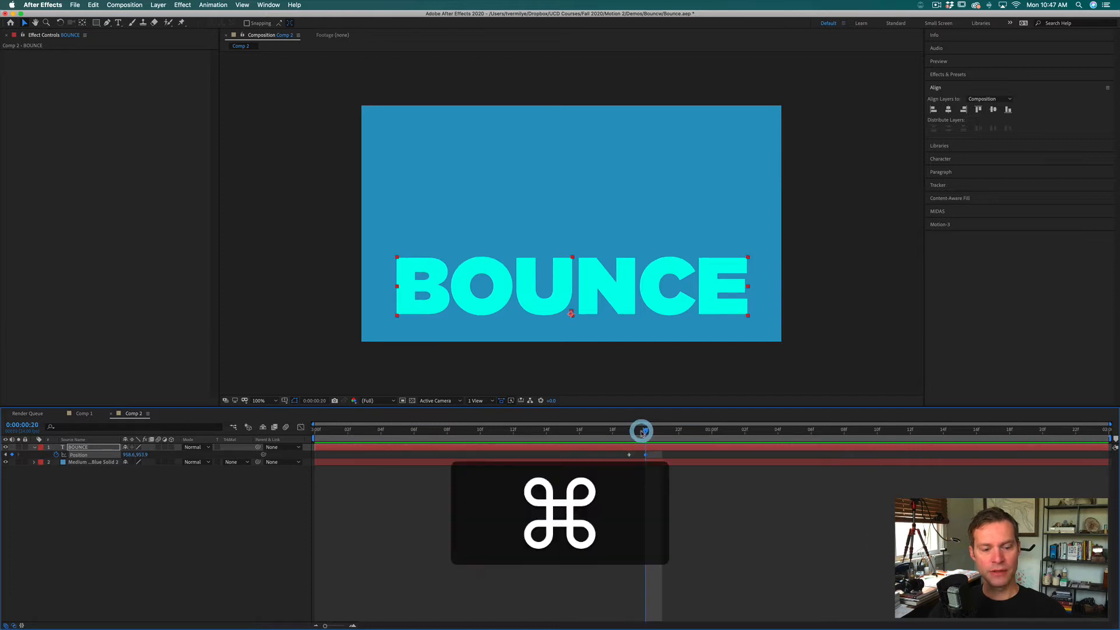
drag(642, 433, 604, 435)
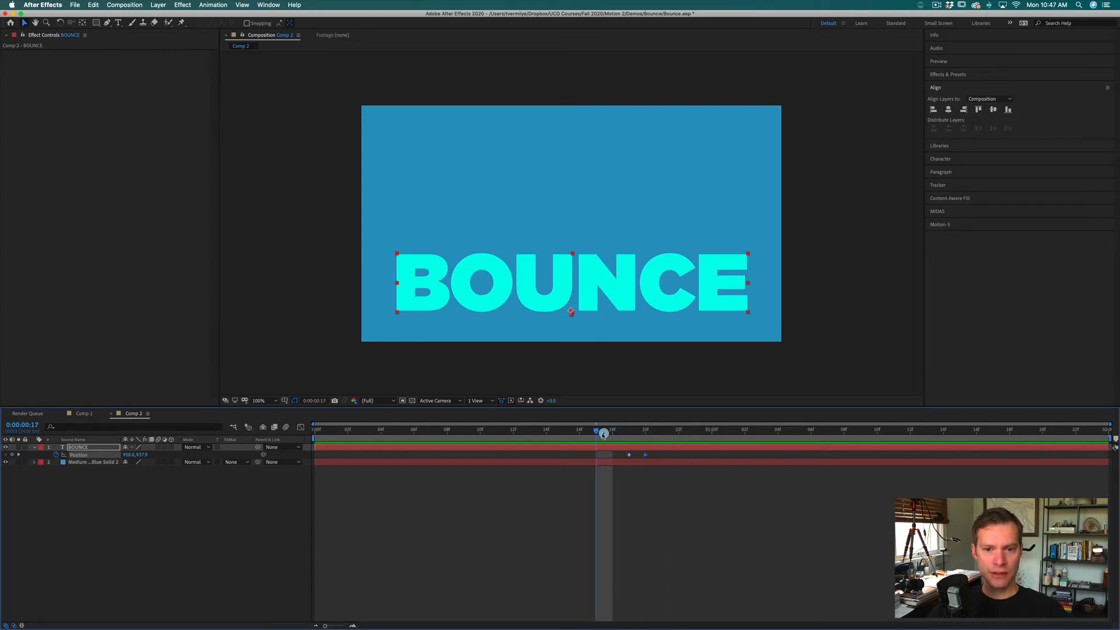
click(602, 435)
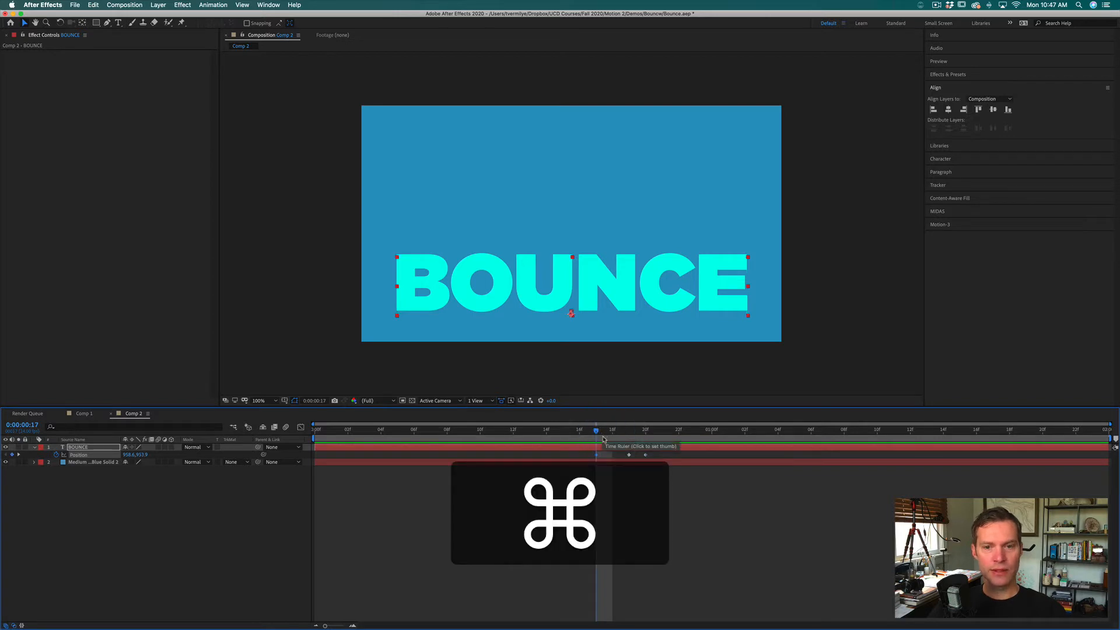
Step: Add a Position keyframe at frame 15 that raises the BOUNCE text to a vertical position of about 856
drag(598, 435, 565, 435)
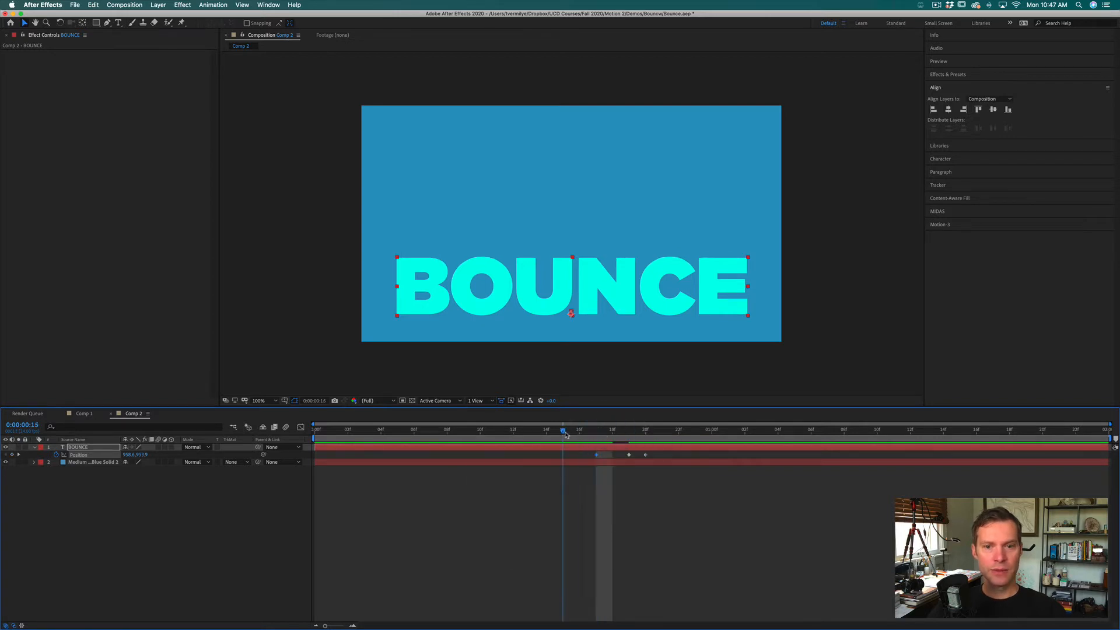
click(565, 434)
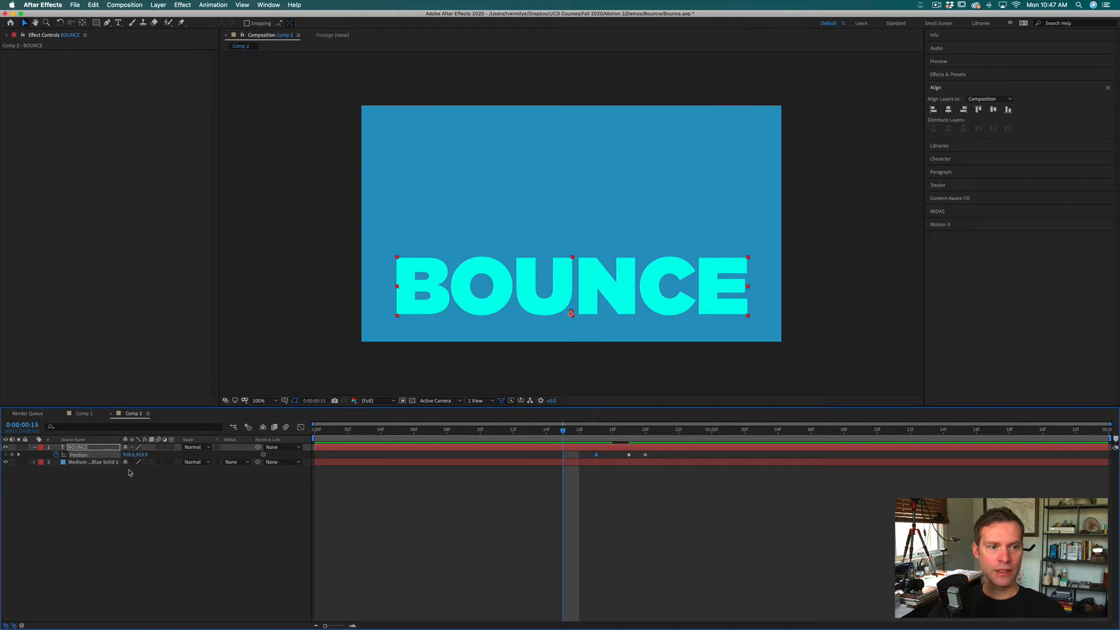
drag(140, 454, 95, 456)
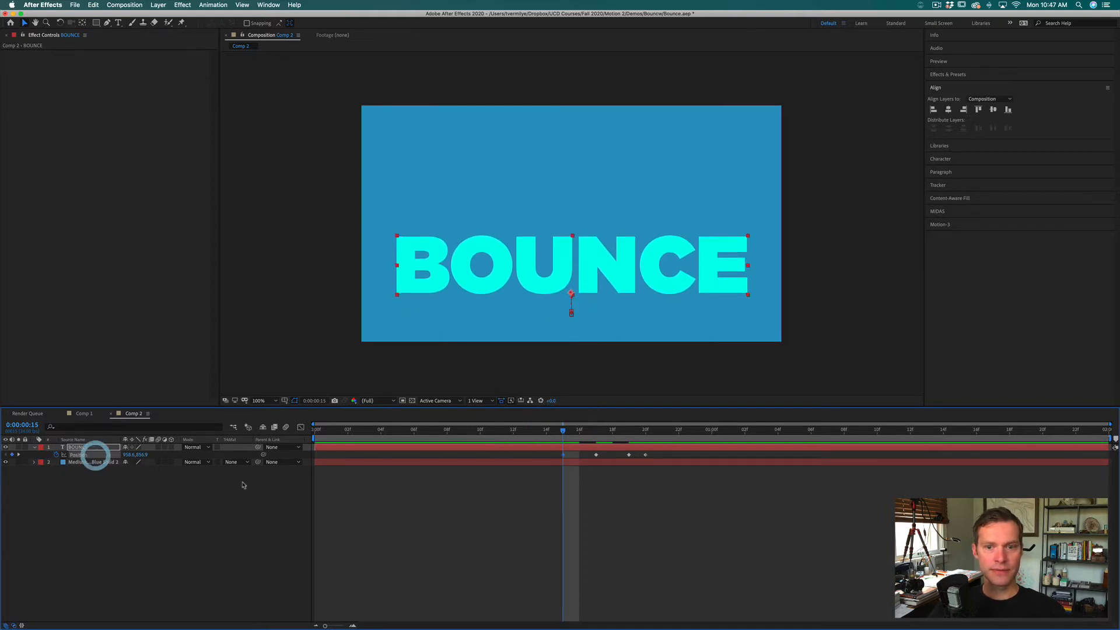
Step: Paste the resting Position keyframe at frame 12 and add a higher one at frame 8 with a vertical position of about 757
drag(562, 432, 452, 432)
key(super+v)
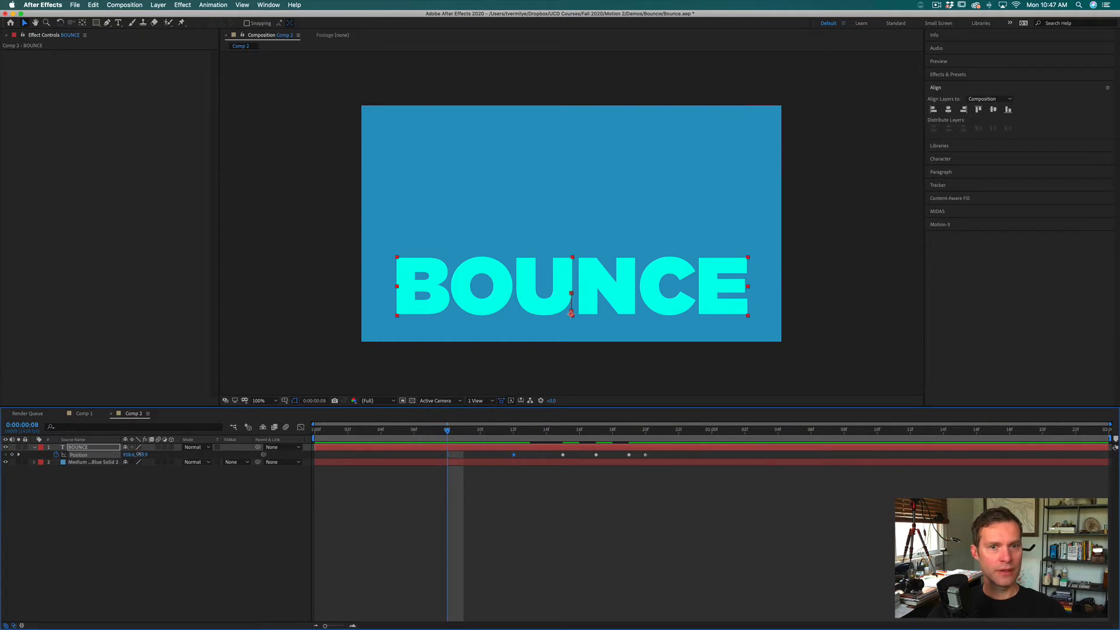
drag(140, 454, 132, 456)
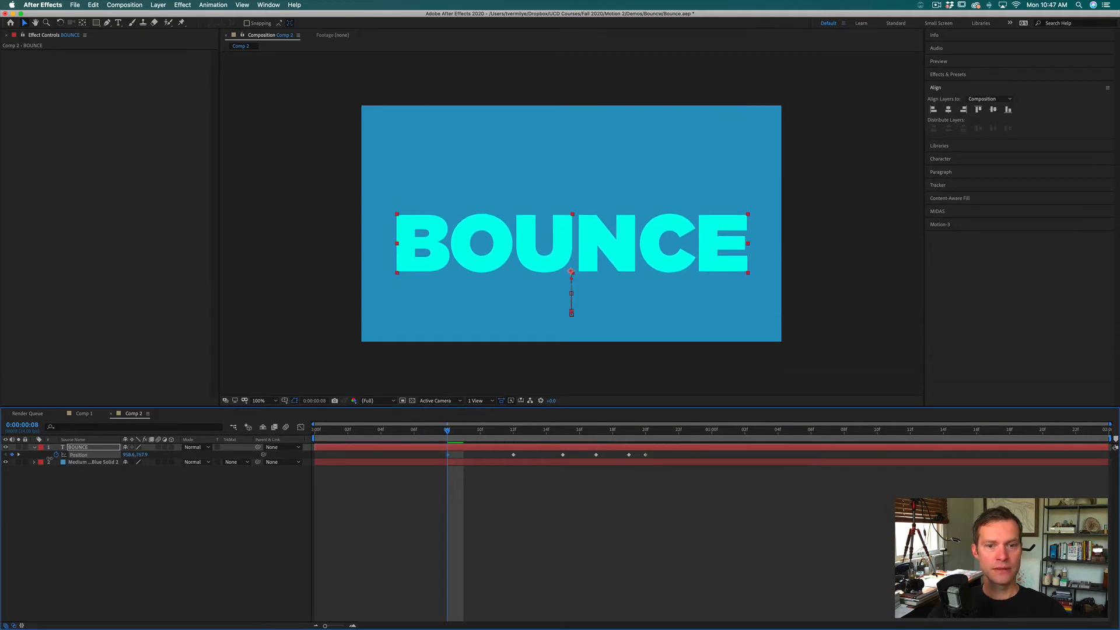
Step: Paste the resting Position keyframe at frame 5, and shift all the Position keyframes two frames later
click(397, 433)
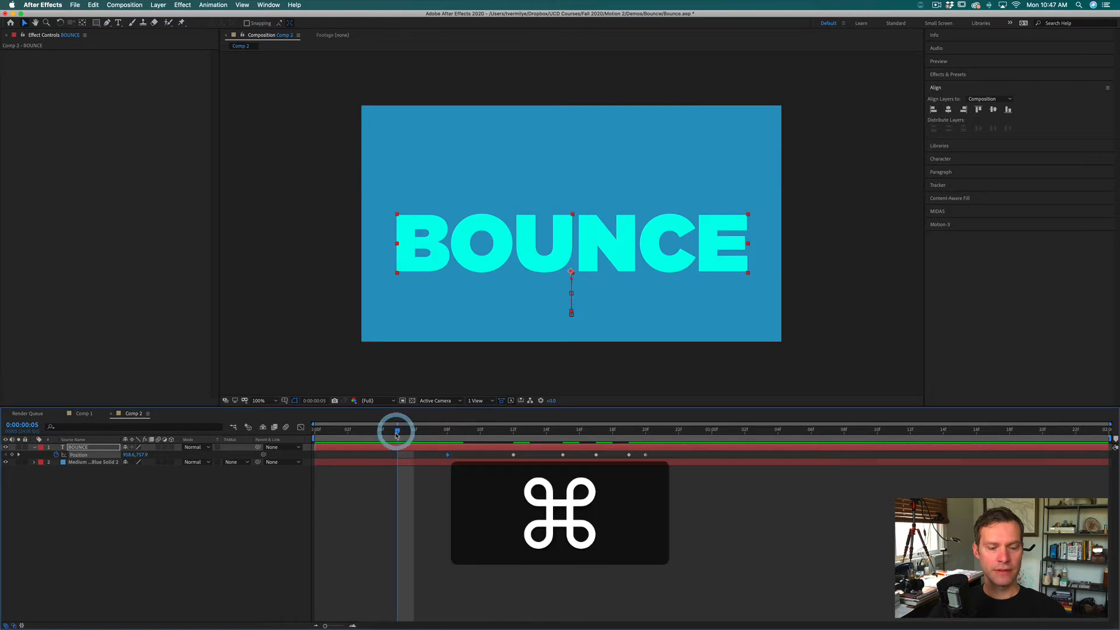
key(super+v)
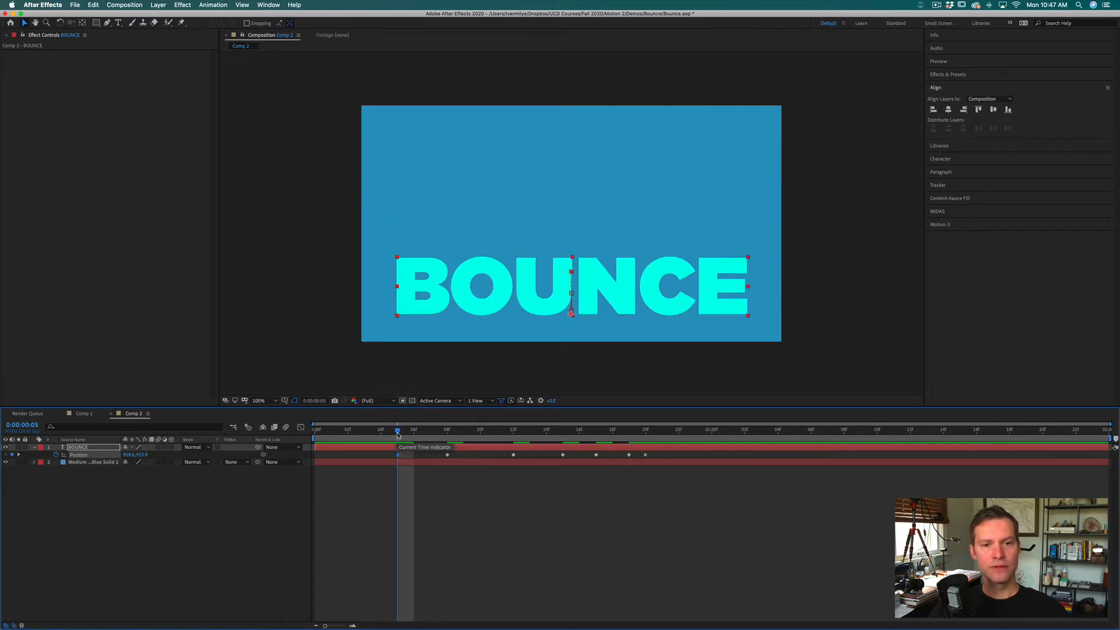
drag(398, 435, 661, 456)
Step: Add a Position keyframe at frame 2 that lifts BOUNCE above the frame, at a vertical position of about -71, and preview the bounce
click(348, 431)
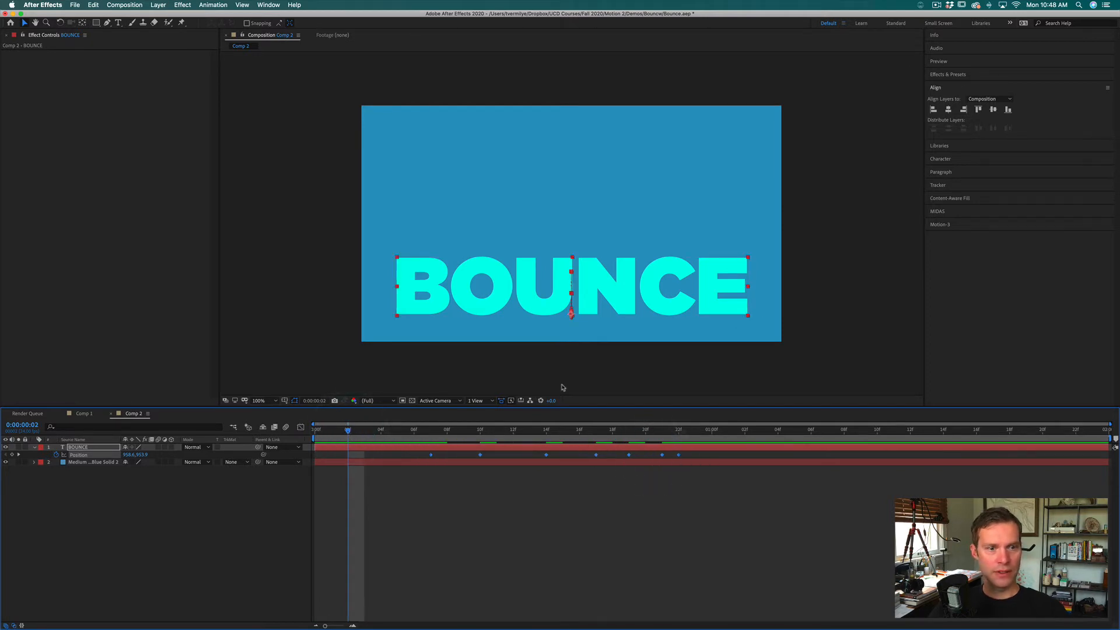
drag(144, 454, 5, 410)
drag(144, 455, 19, 454)
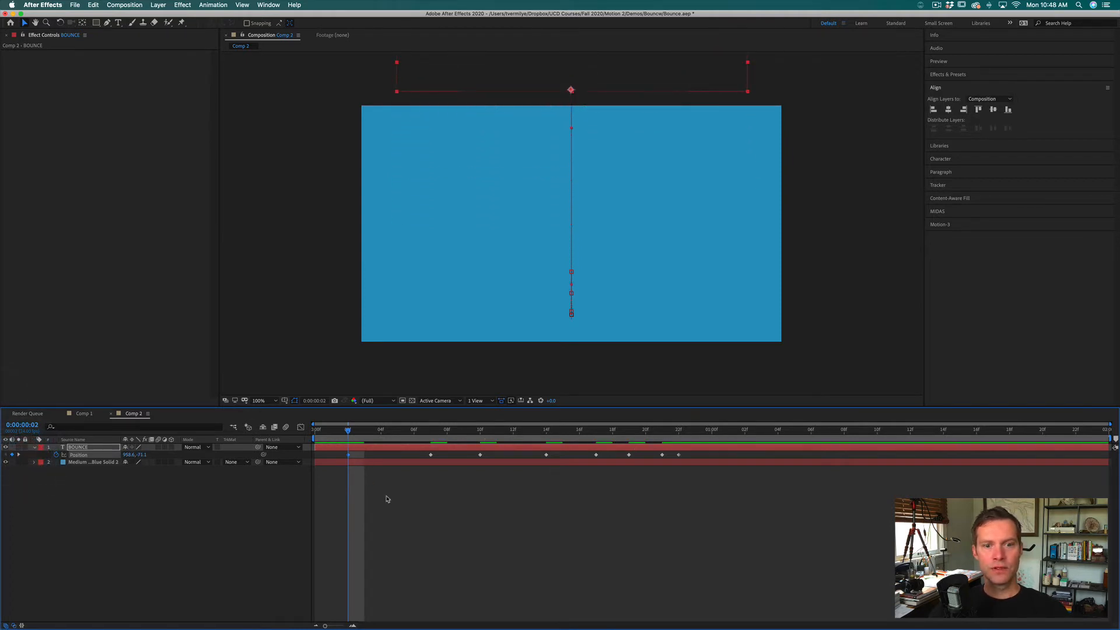
click(386, 495)
click(335, 432)
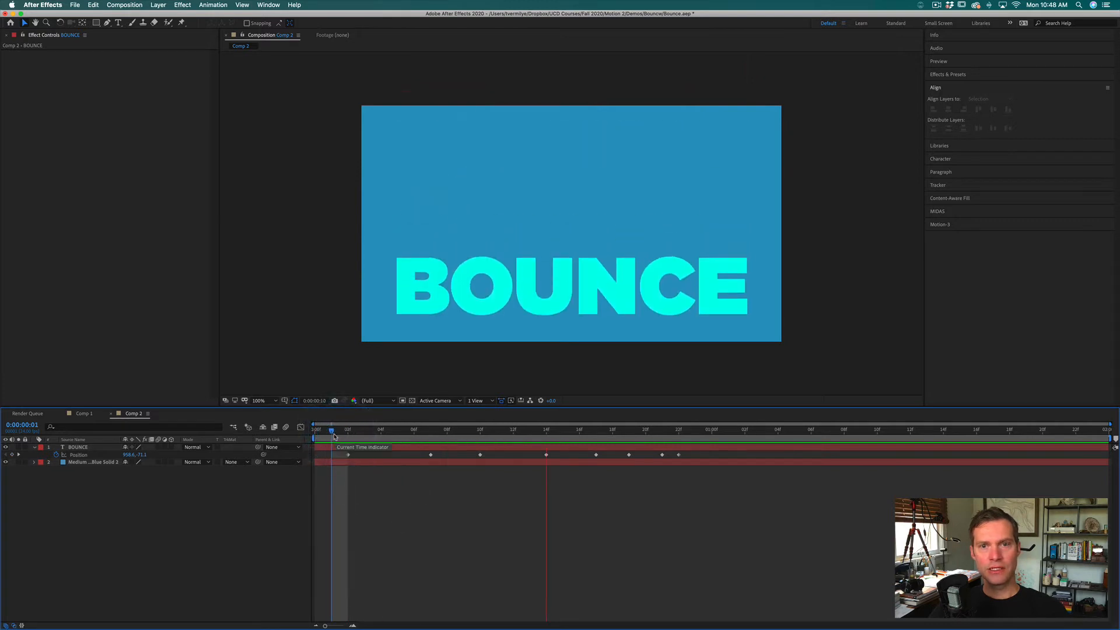
click(344, 430)
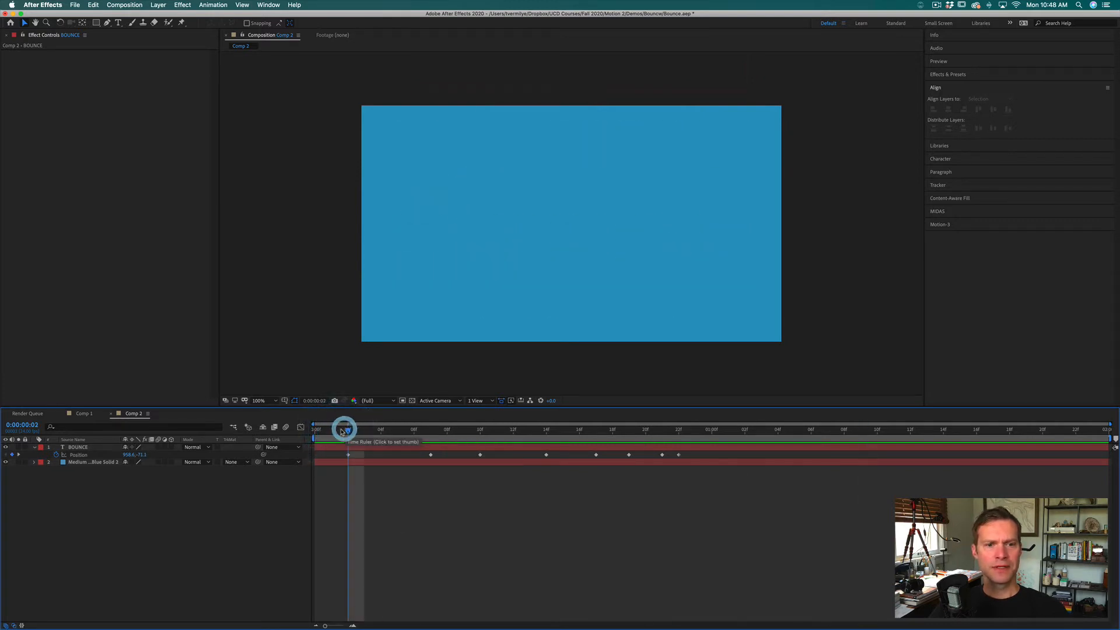
key(space)
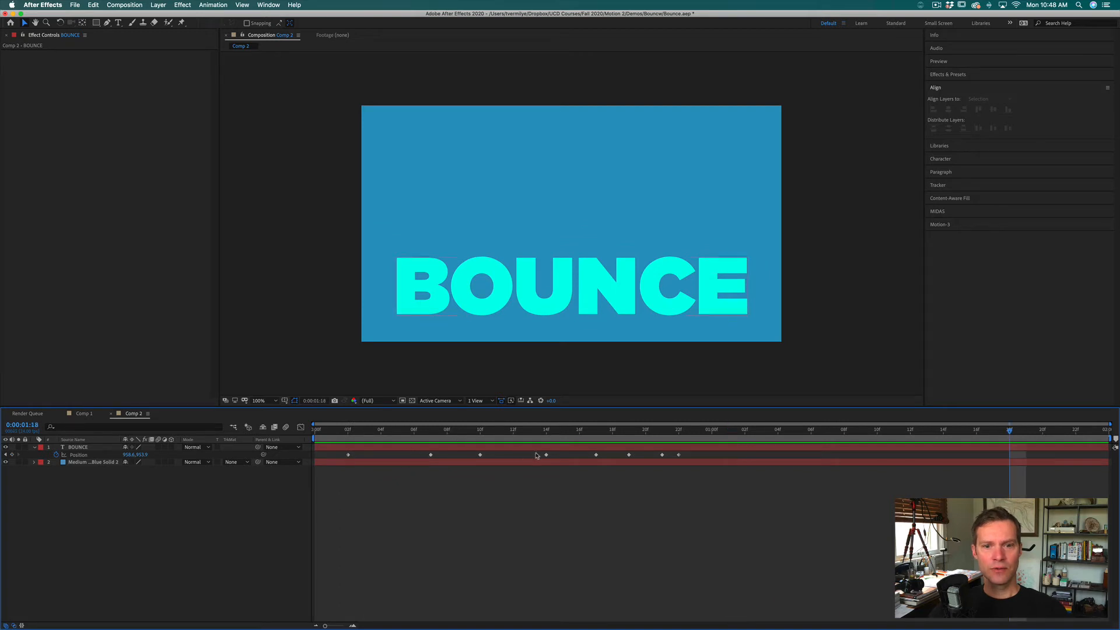
Step: Shift the Position keyframes from frame 14 onward one frame earlier and preview the tightened timing
drag(536, 453, 684, 455)
drag(546, 455, 525, 456)
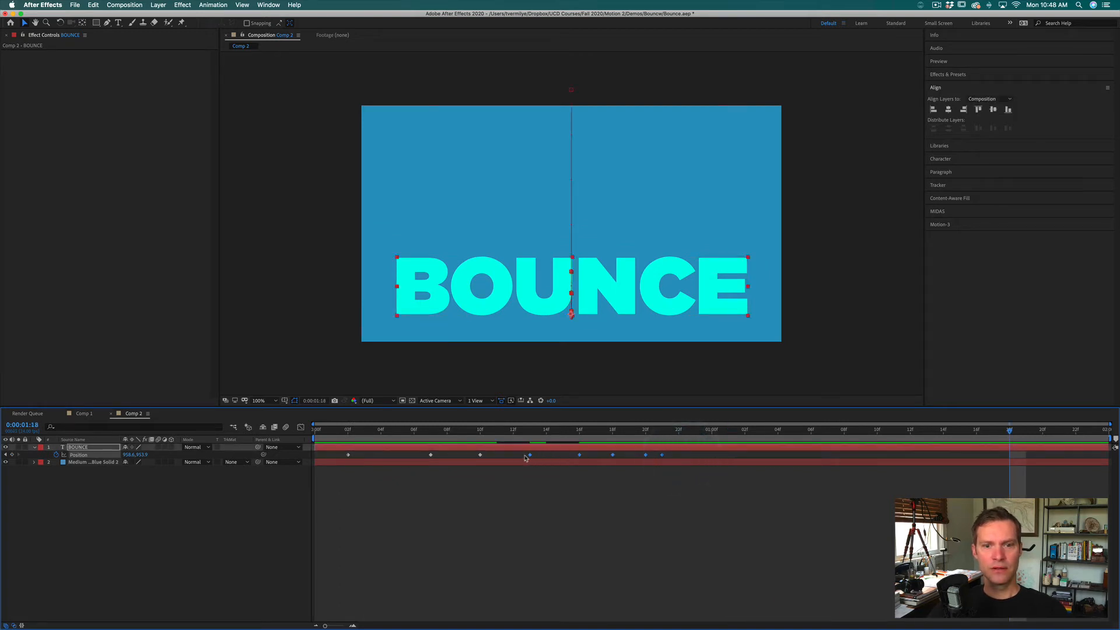
click(403, 432)
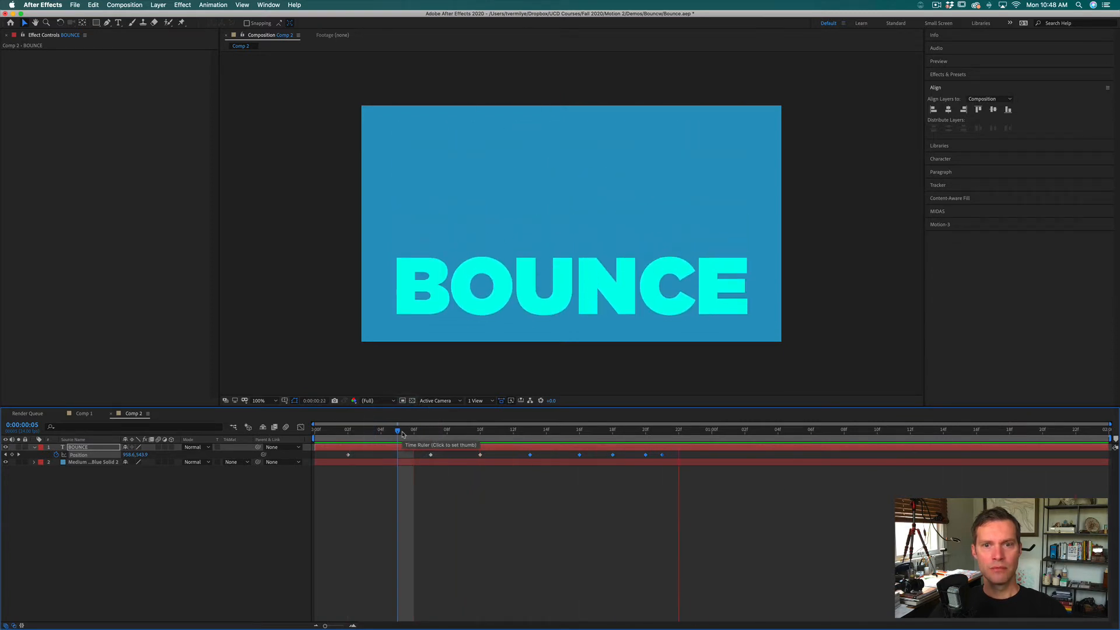
click(482, 480)
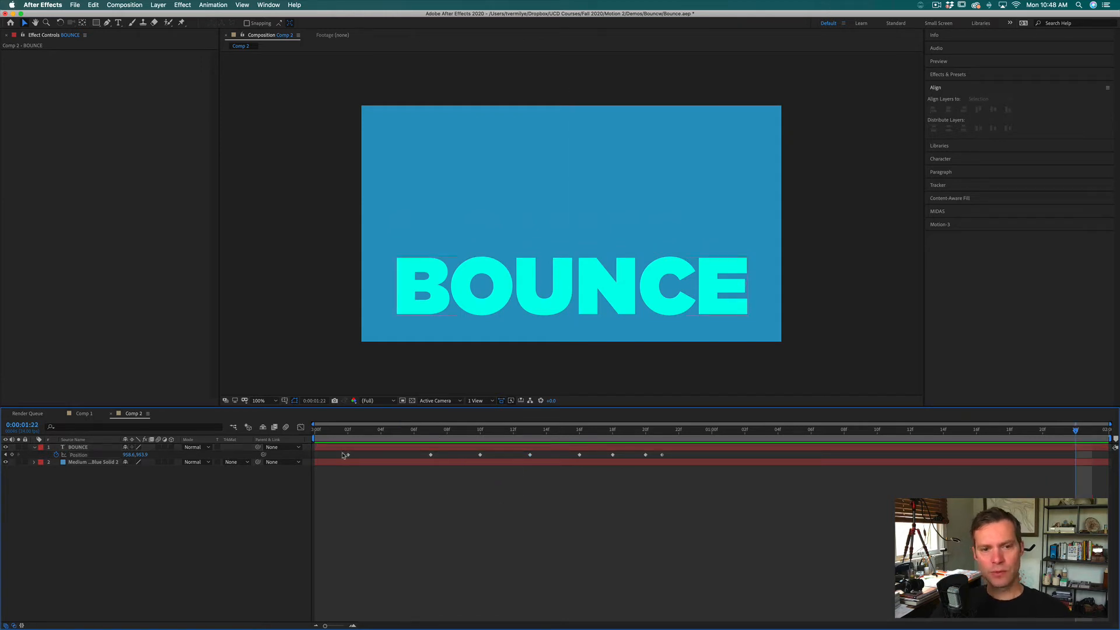
Step: Apply Easy Ease to all Position keyframes of the BOUNCE layer and play the animation from the start
drag(342, 454, 670, 460)
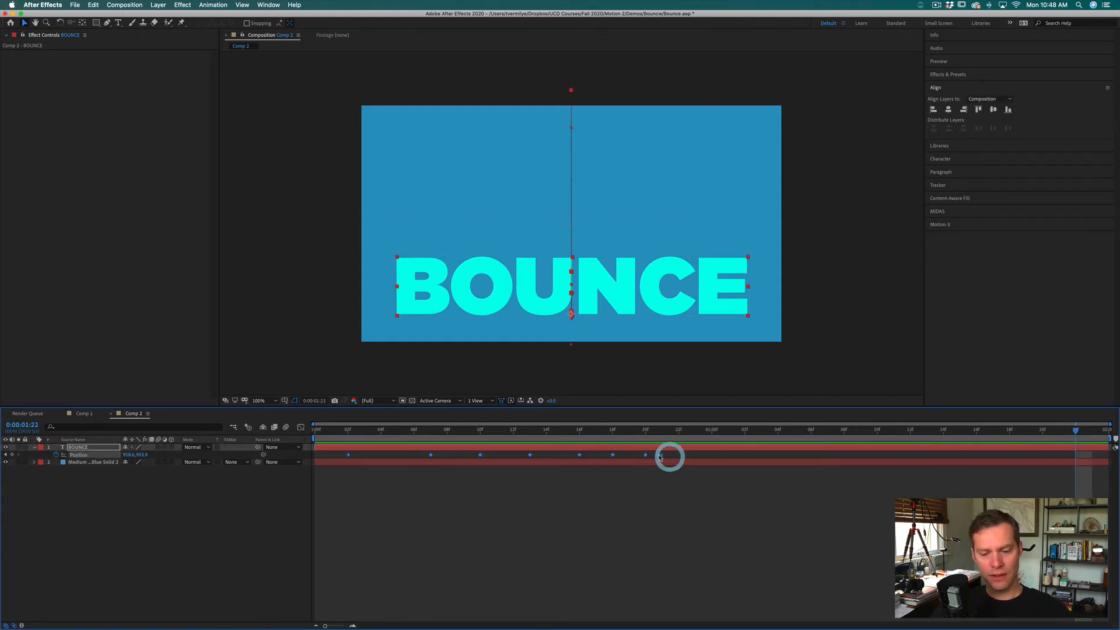
right_click(529, 454)
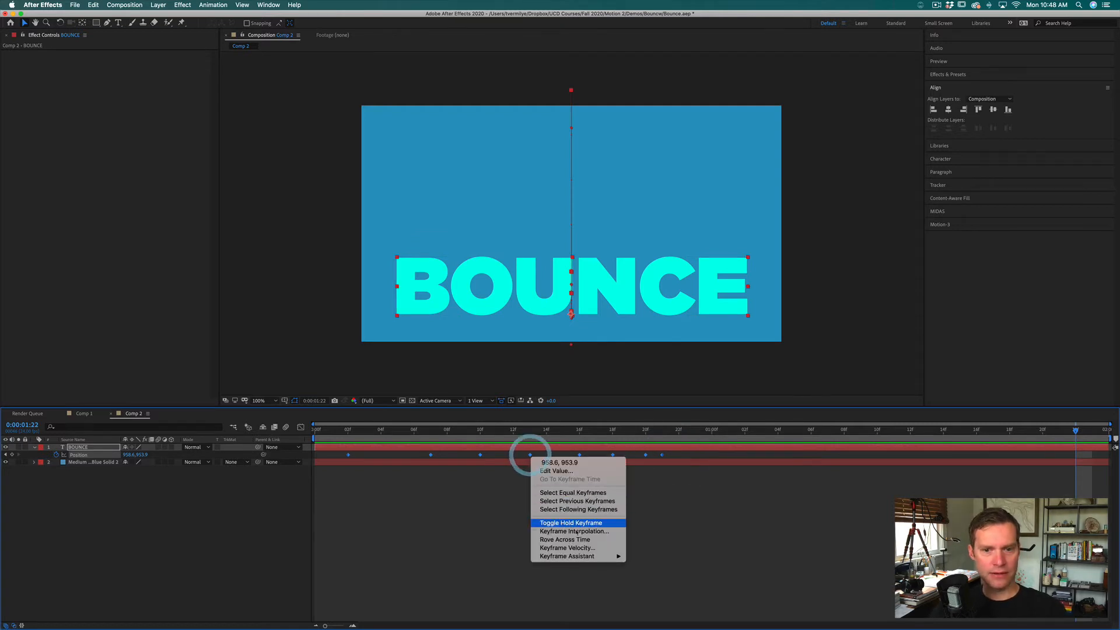
mouse_move(583, 556)
click(664, 571)
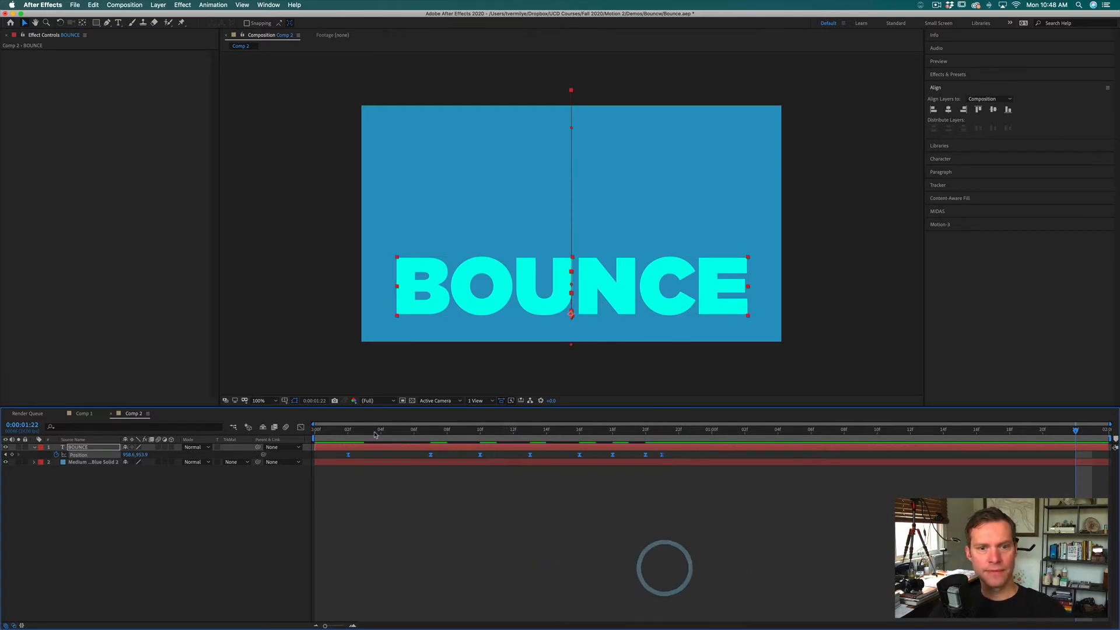
click(315, 430)
key(space)
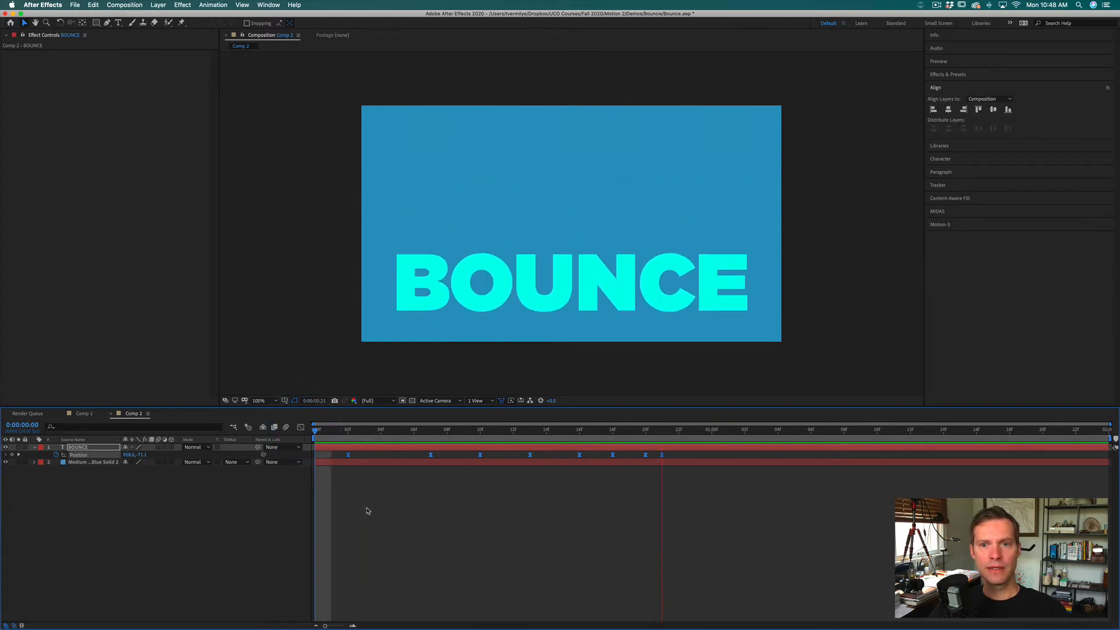
key(space)
Step: Set the first Scale keyframe for the BOUNCE layer at frame 6, one frame before its first landing
drag(377, 430, 343, 427)
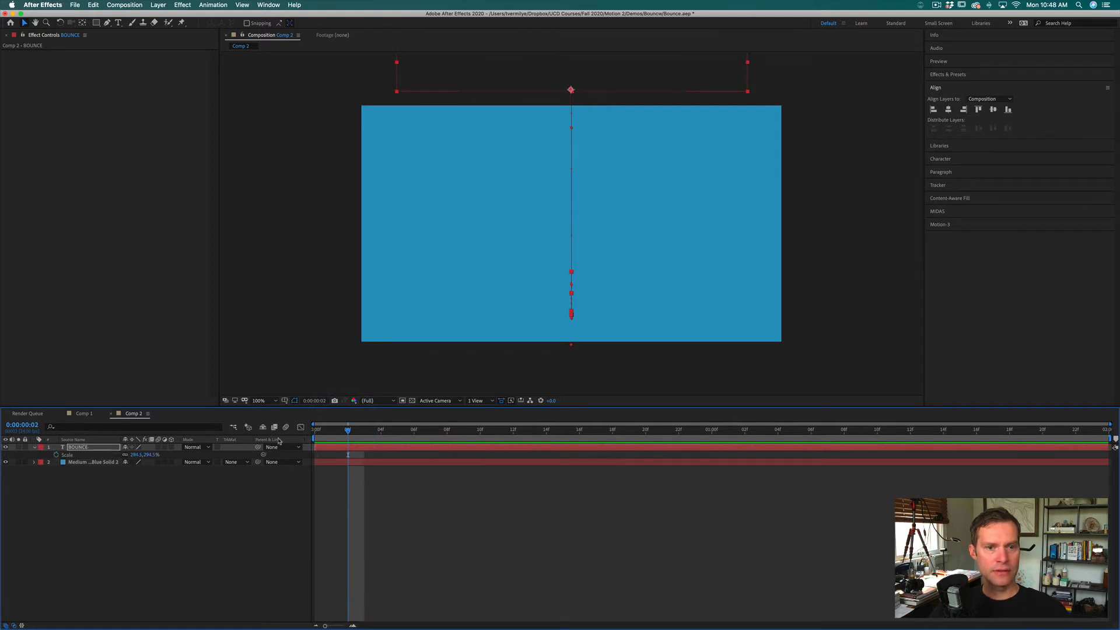
drag(357, 432, 420, 434)
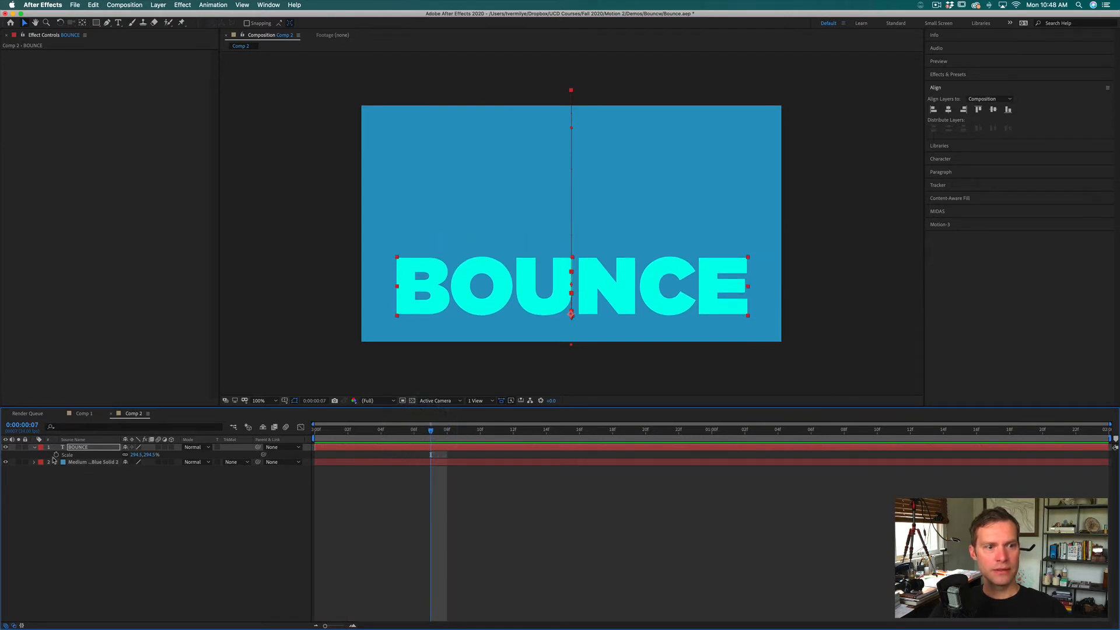
click(411, 433)
mouse_move(410, 434)
mouse_down()
mouse_move(463, 431)
mouse_move(414, 432)
mouse_up()
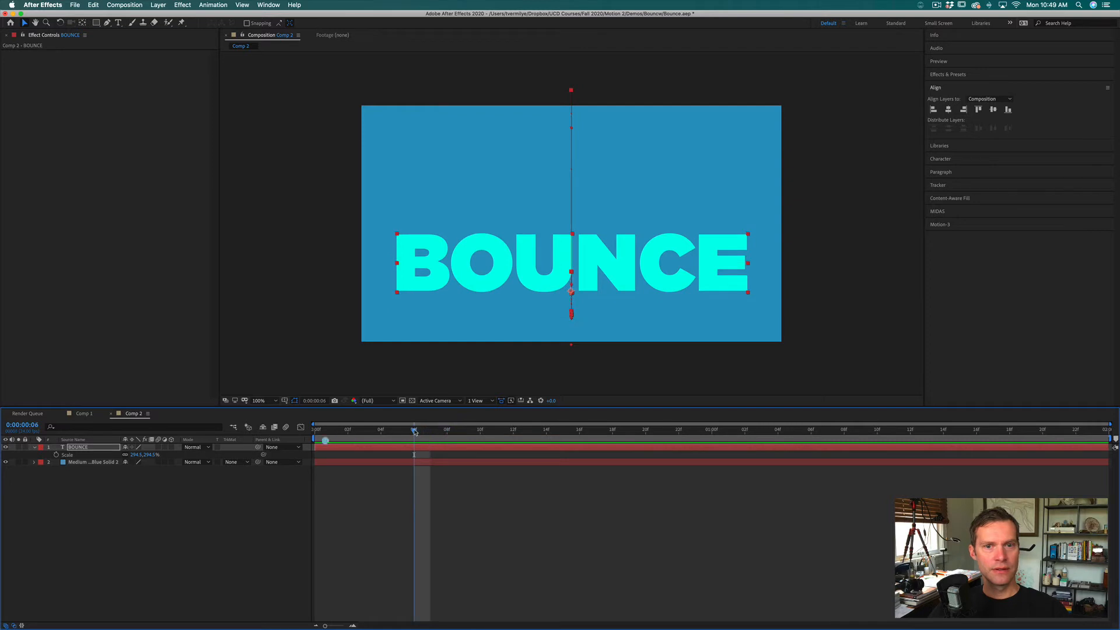
click(56, 455)
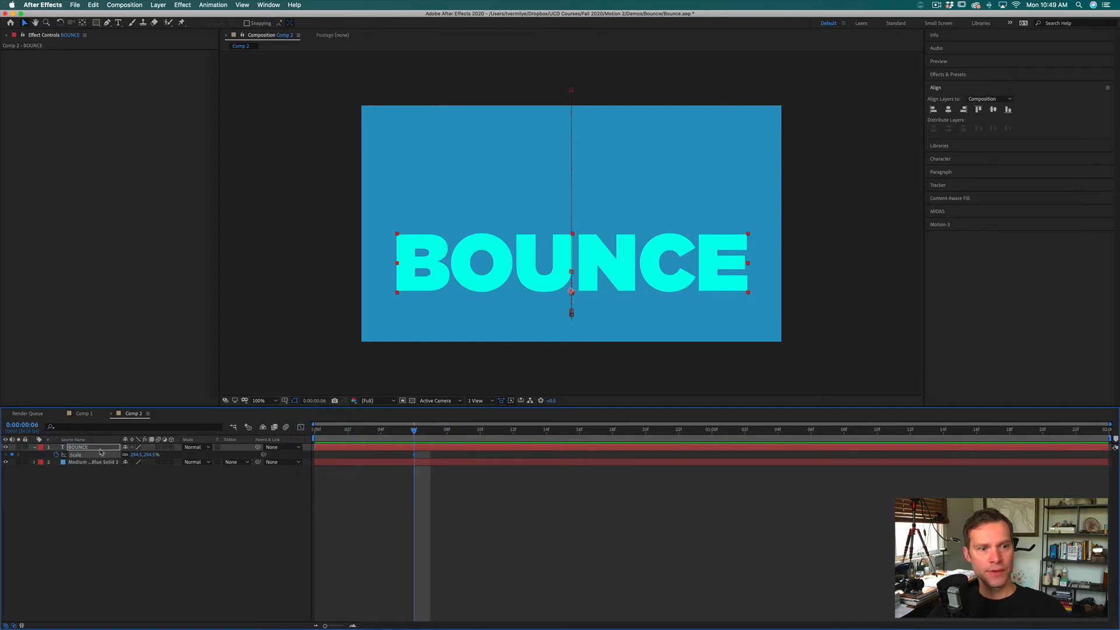
Step: Show the BOUNCE layer's Position and Scale properties together, collapse its Text group, and check the frames around the first landing
key(u)
key(u)
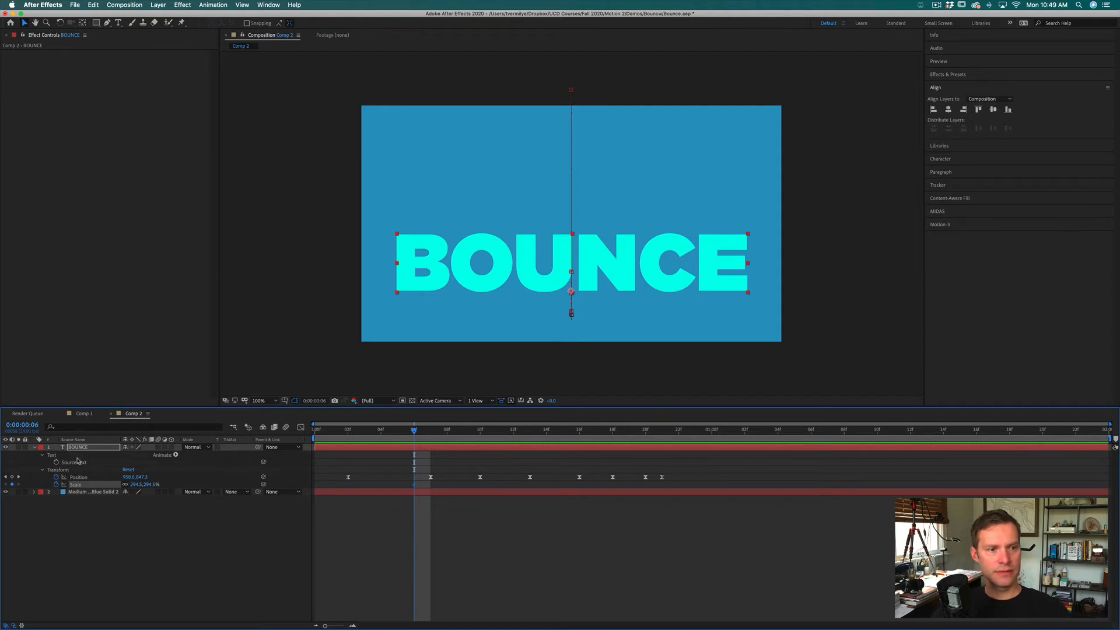
click(506, 537)
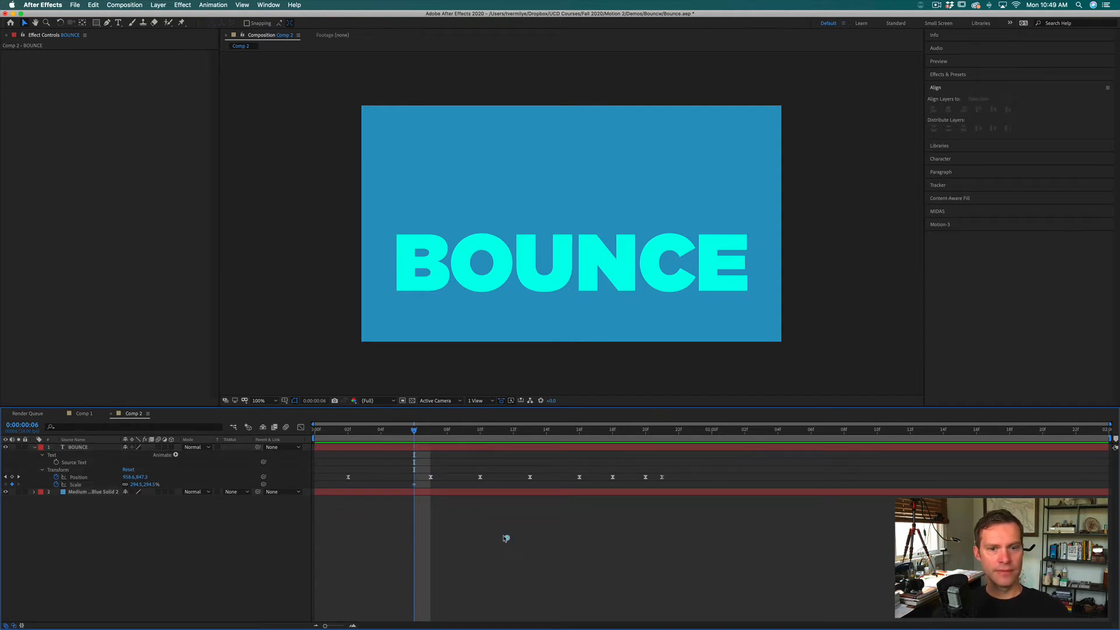
click(432, 430)
drag(432, 430, 413, 432)
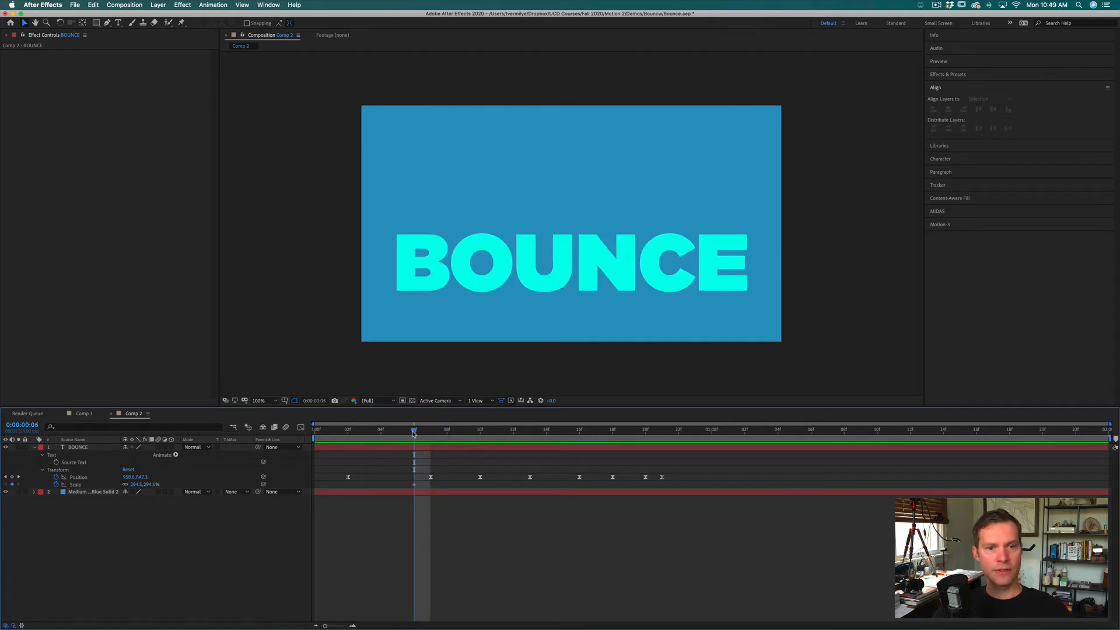
mouse_move(413, 432)
mouse_down()
mouse_move(450, 432)
mouse_move(430, 432)
mouse_up()
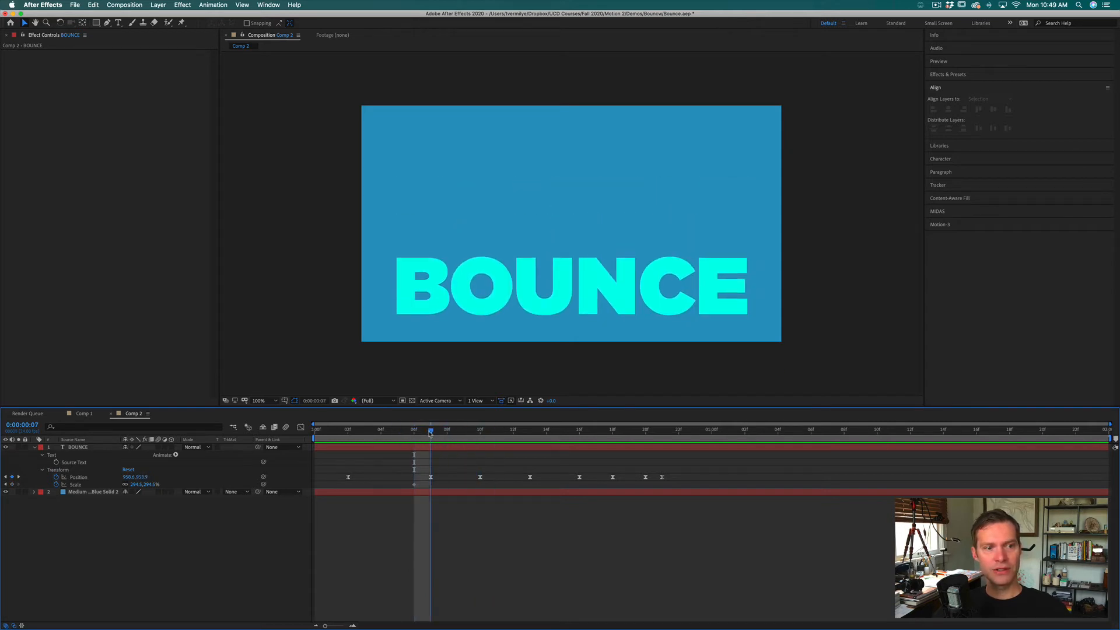
click(42, 454)
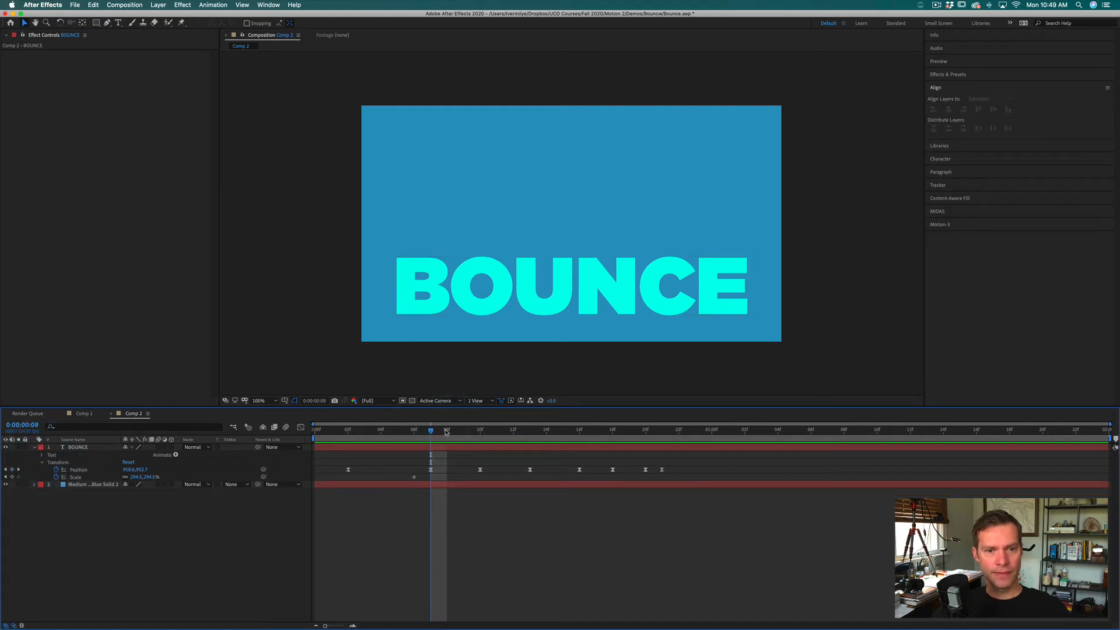
Step: Copy the Scale keyframe from frame 6 and paste it at frame 9, after the first landing
drag(446, 432, 416, 433)
drag(422, 460, 406, 477)
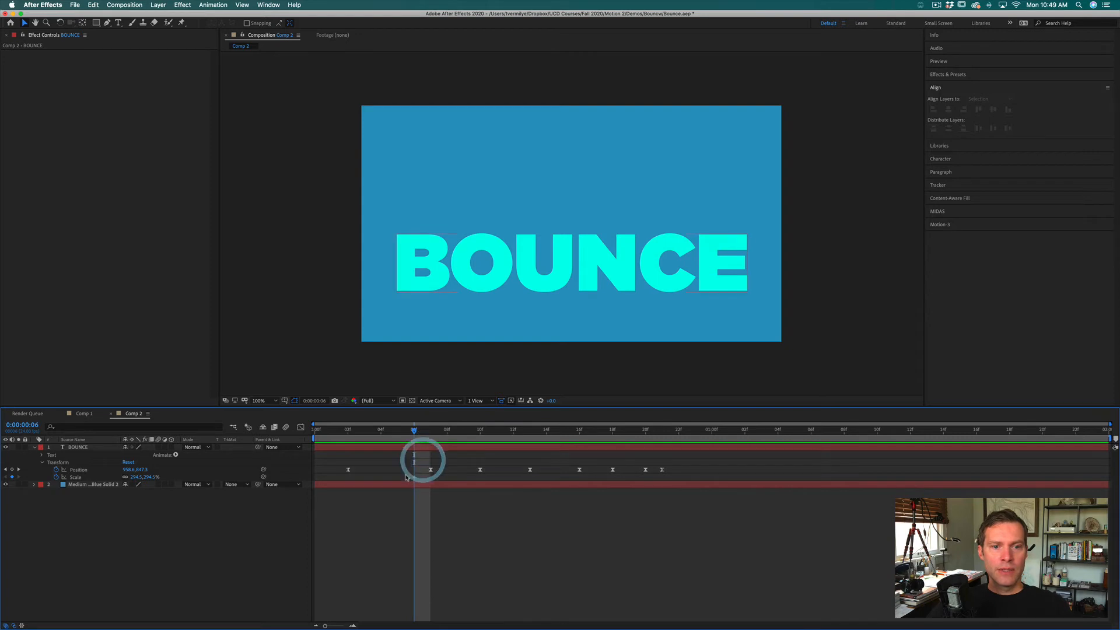
click(415, 476)
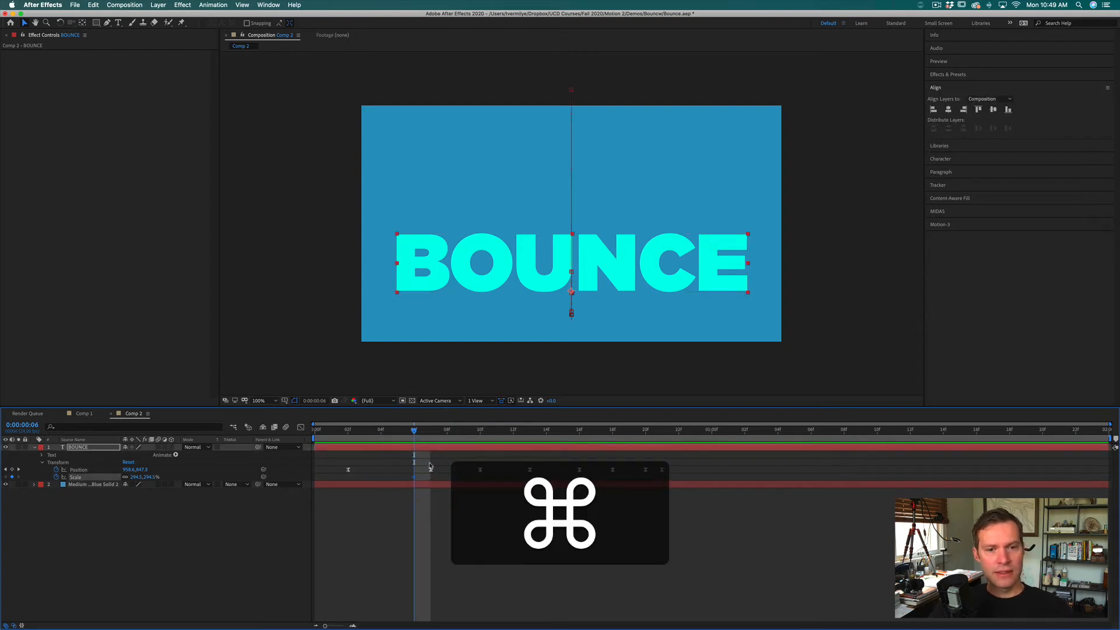
drag(416, 433, 463, 431)
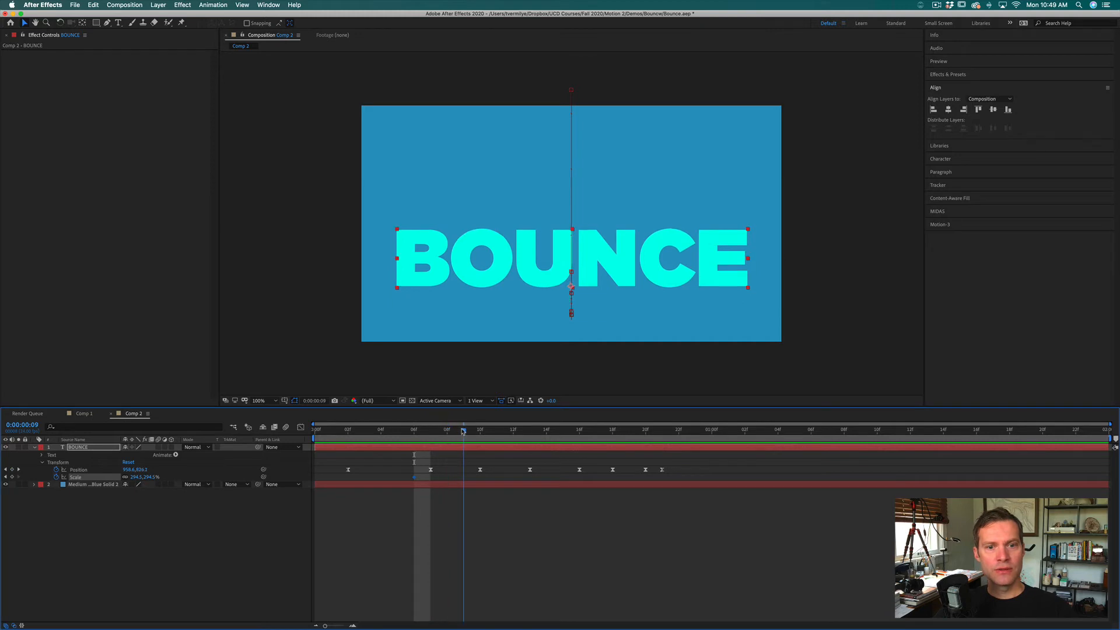
super+click(463, 432)
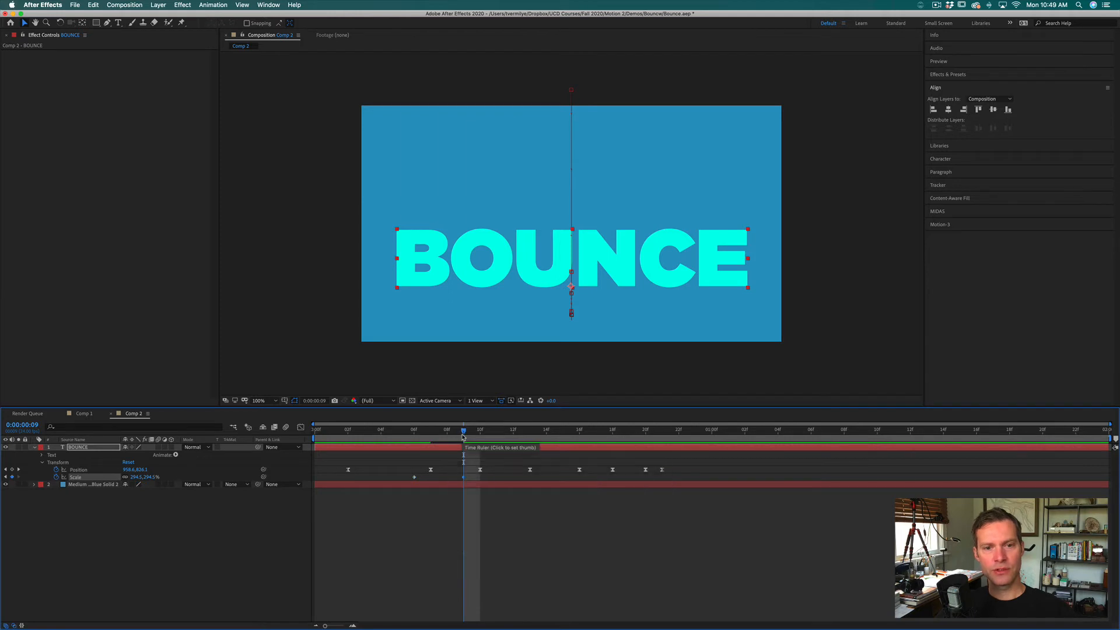
Step: Unlink the Scale proportions and squash the BOUNCE text at frame 7 to a vertical scale of about 219%
drag(465, 434, 436, 434)
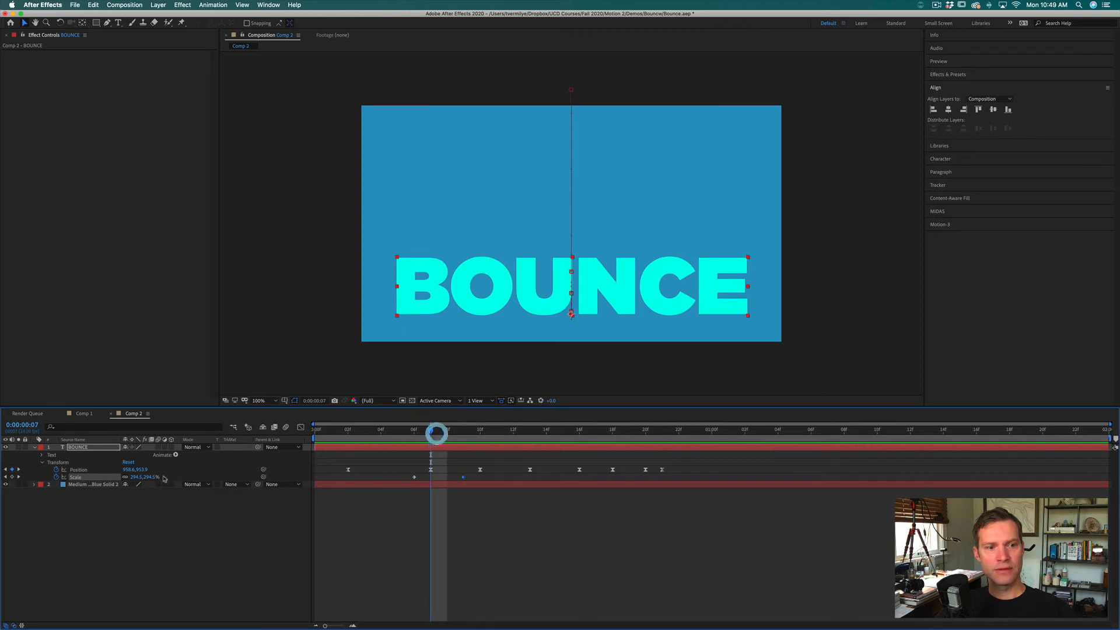
click(125, 477)
drag(150, 479, 120, 480)
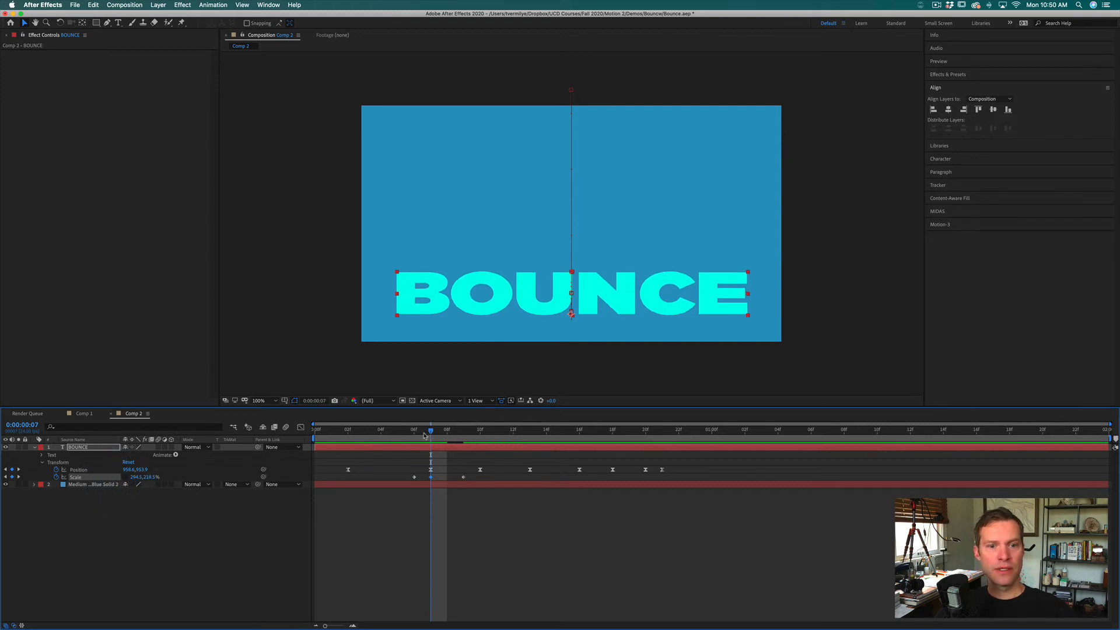
drag(424, 435, 507, 439)
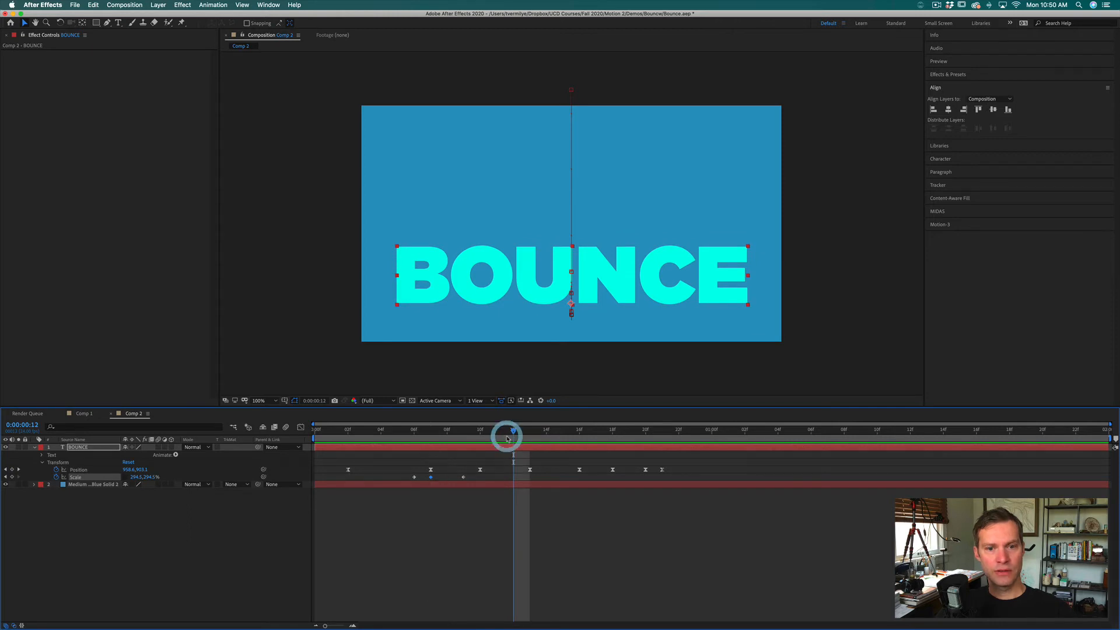
Step: Build the second landing's squash by pasting full-size Scale keyframes at frames 12 and 15, with vertical scale about 260% at frame 13
key(super)
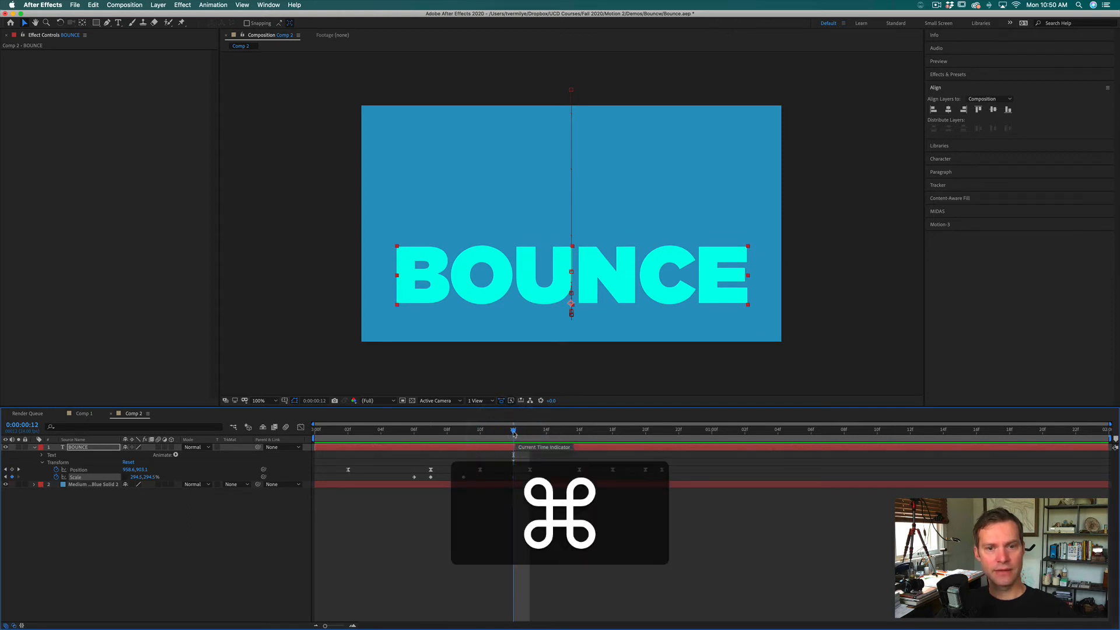
click(528, 433)
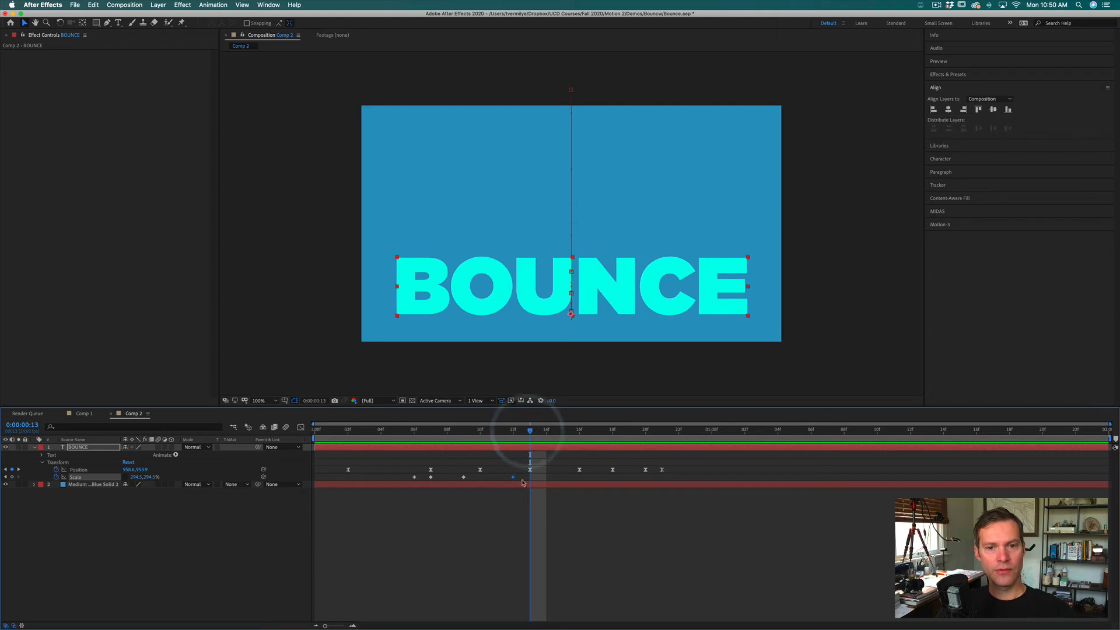
drag(150, 479, 137, 479)
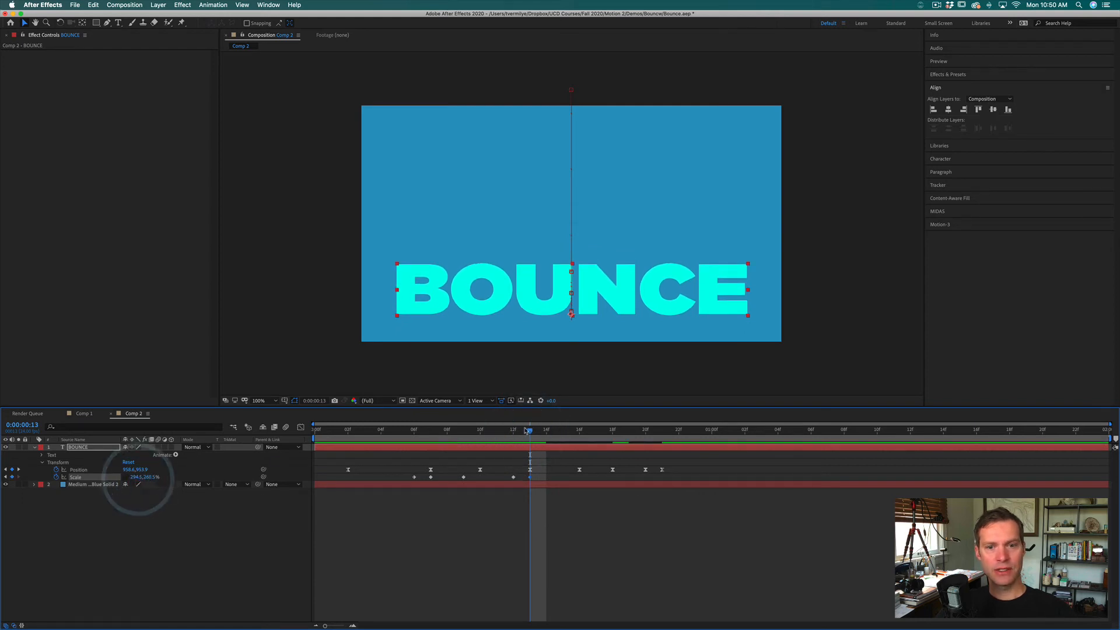
click(545, 431)
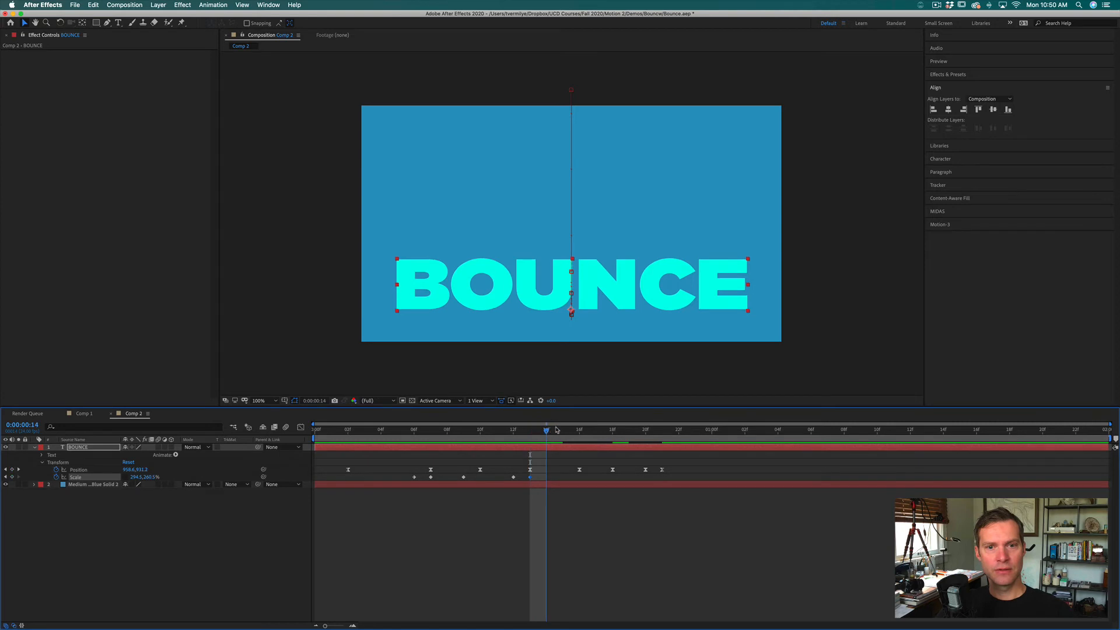
click(563, 430)
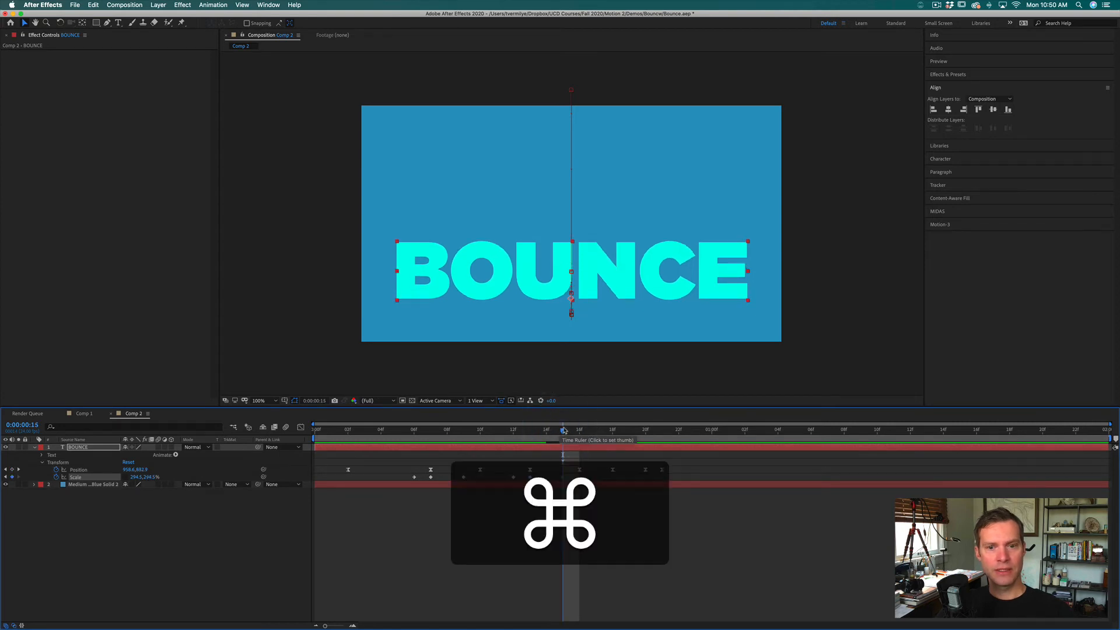
Step: Squash the third landing to about 268% vertical scale at frame 18, pasting full-size Scale keyframes at frames 17 and 20
click(577, 430)
click(594, 431)
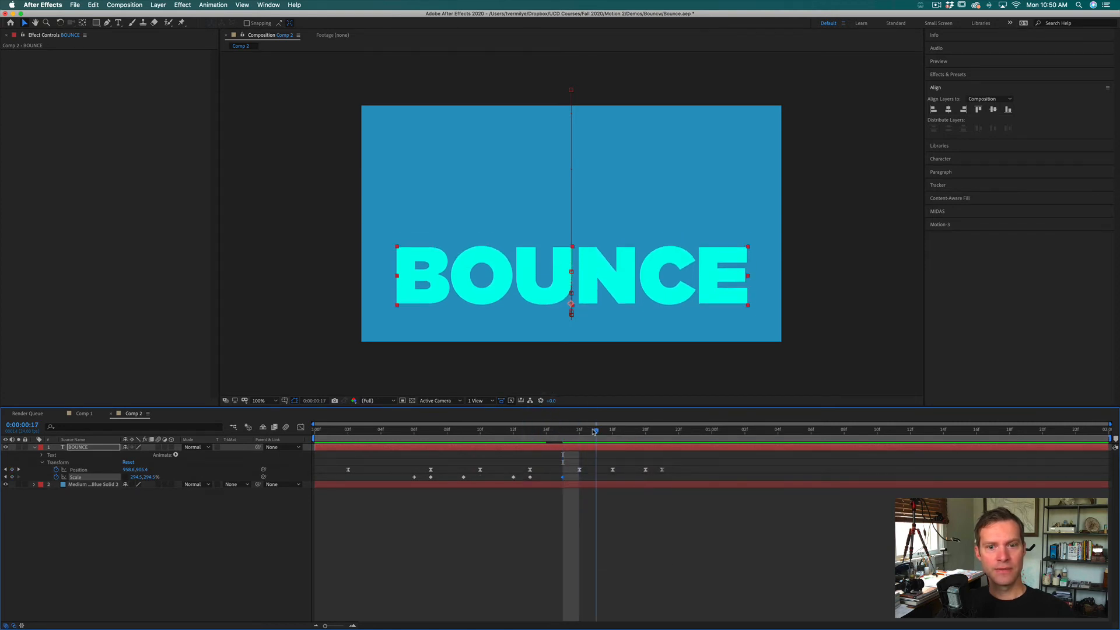
click(613, 431)
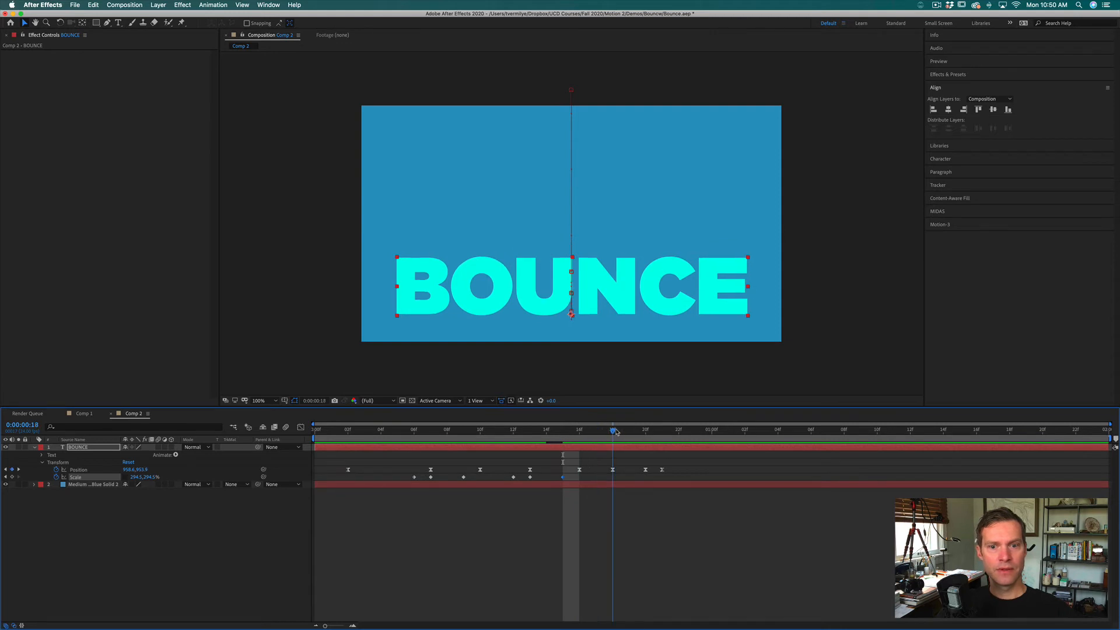
click(596, 430)
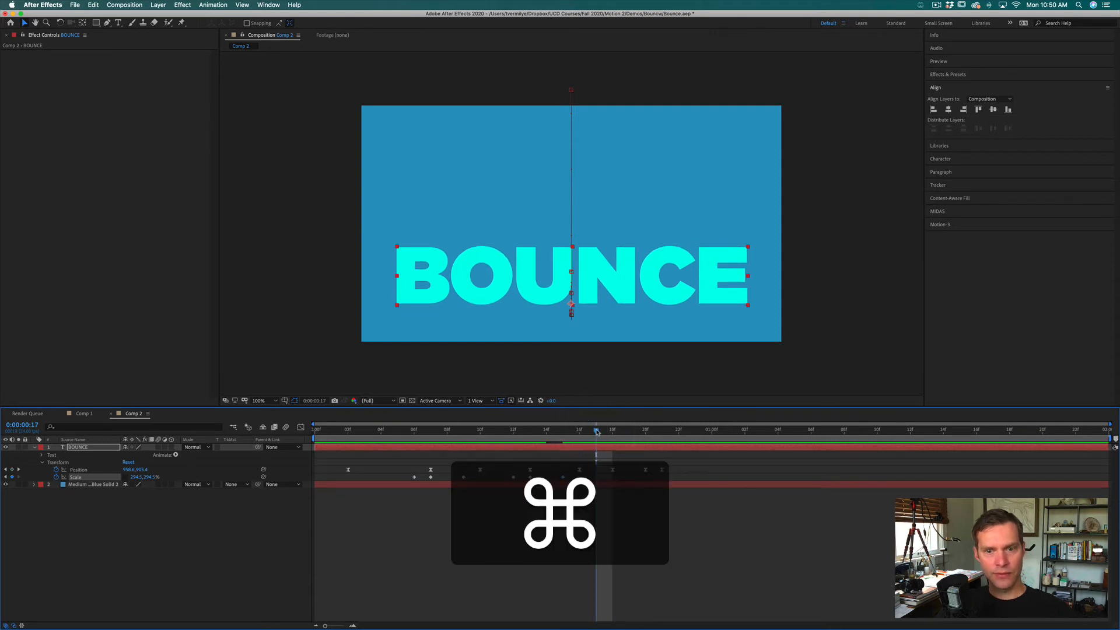
click(612, 431)
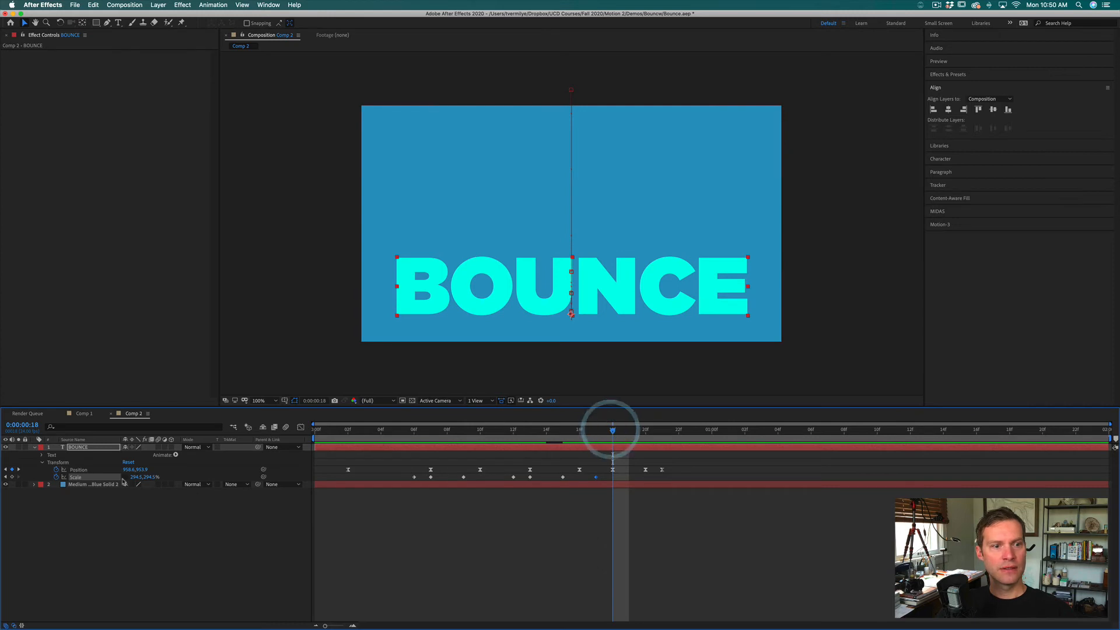
drag(148, 477, 140, 477)
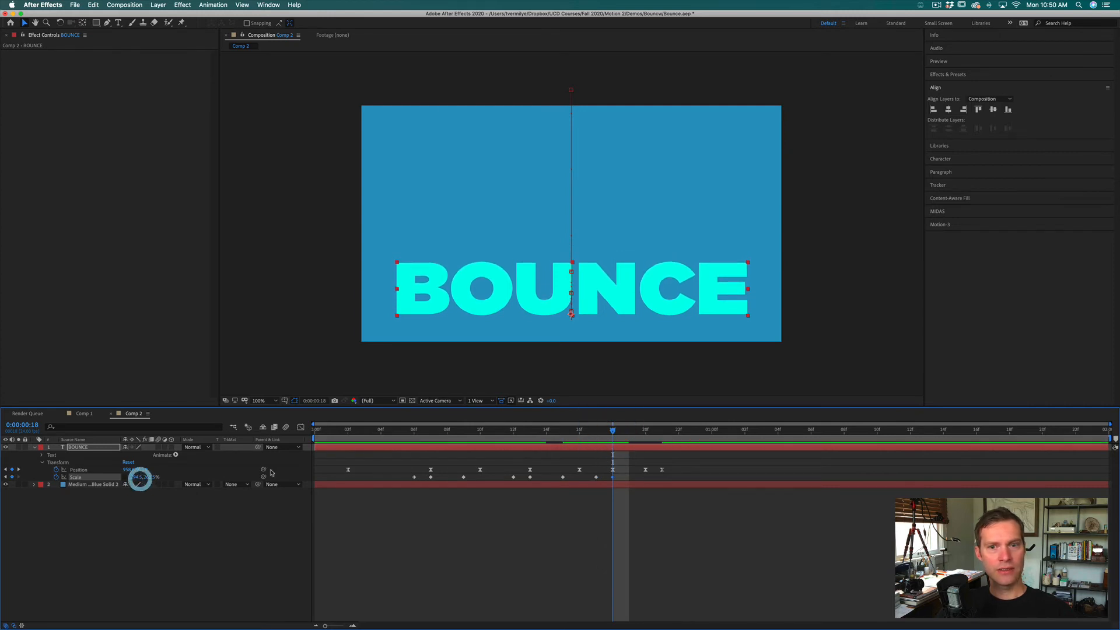
click(628, 430)
click(644, 430)
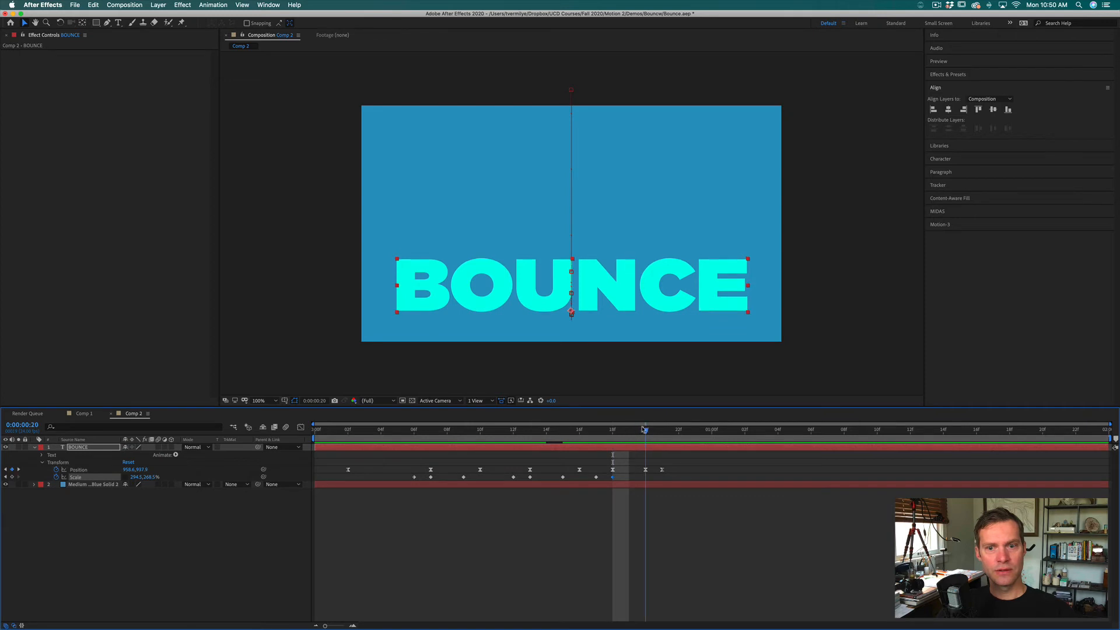
key(super+v)
Step: Apply Easy Ease to all of the BOUNCE layer's Scale keyframes and preview the animation from the start
click(663, 431)
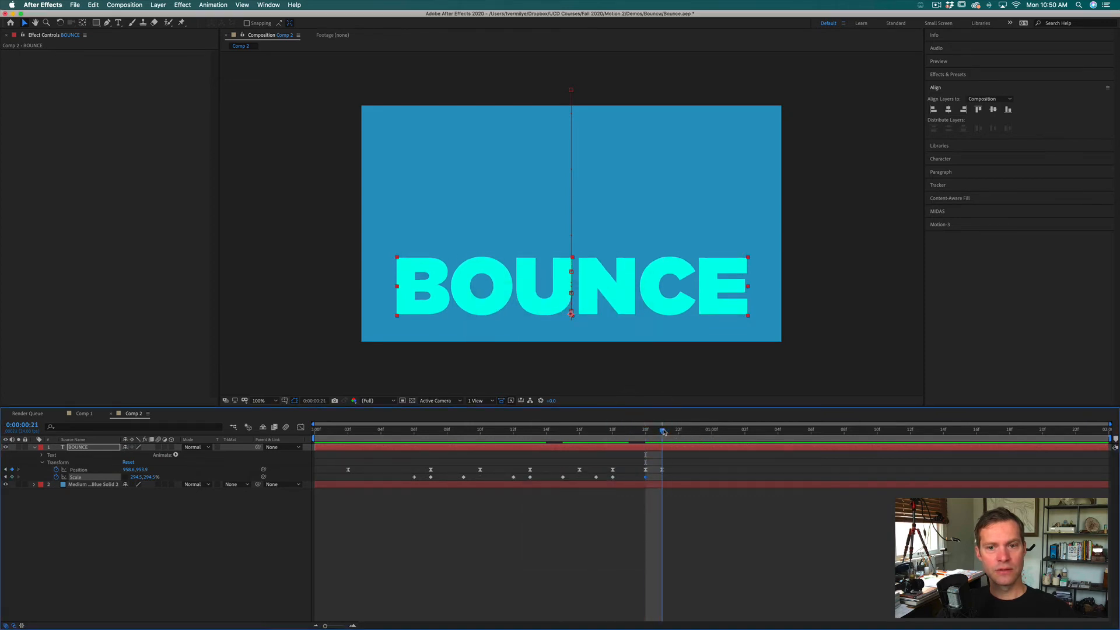
click(629, 432)
drag(632, 433, 295, 425)
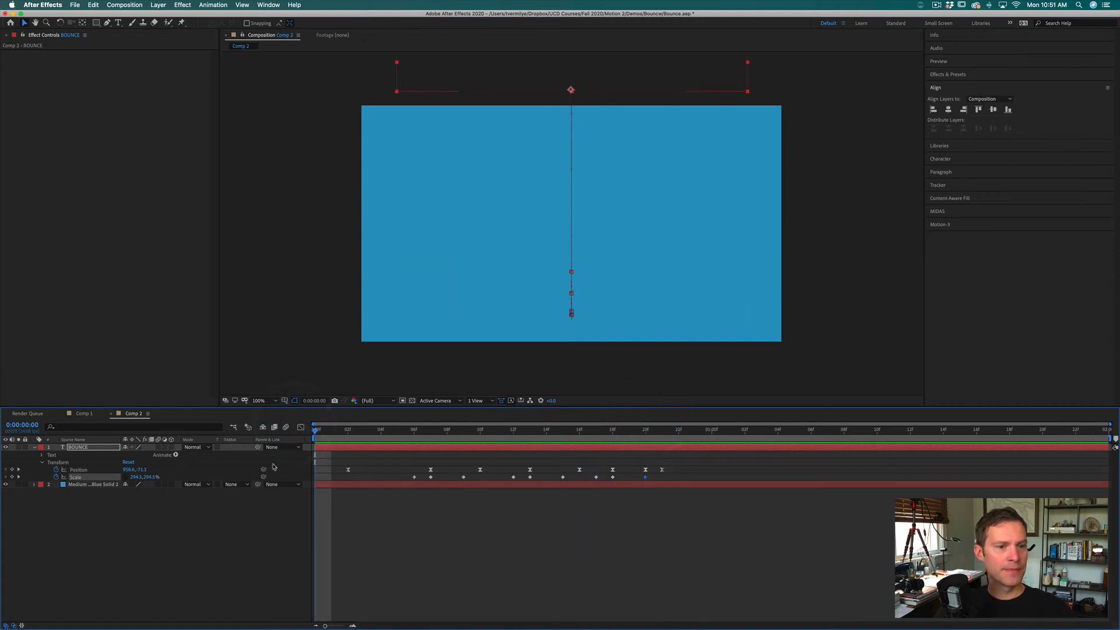
drag(400, 479, 679, 477)
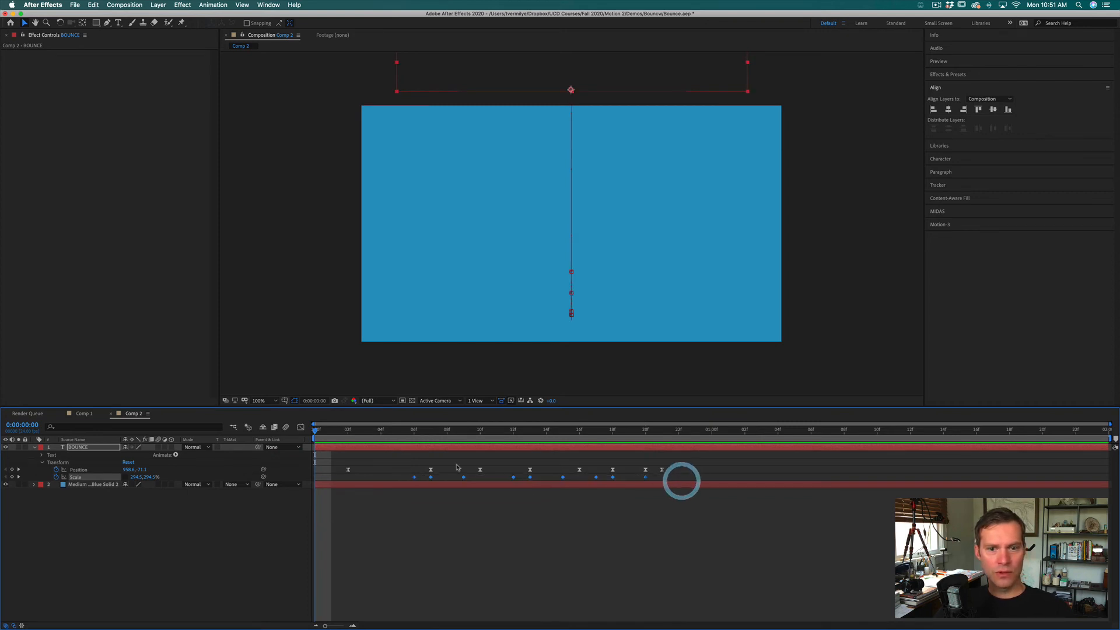
right_click(432, 477)
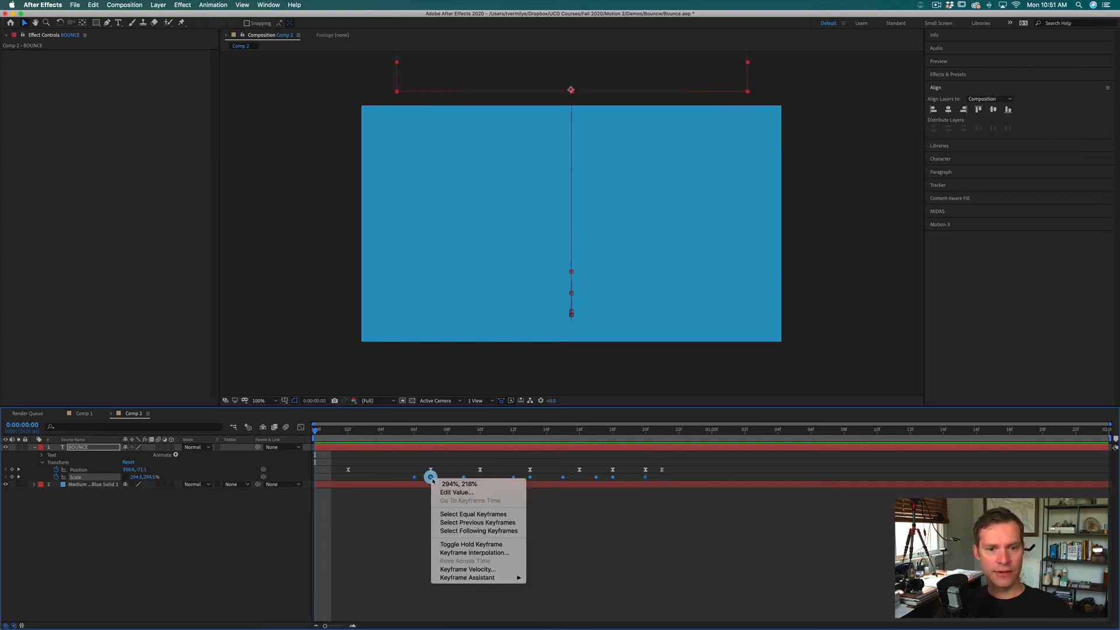
mouse_move(501, 577)
click(552, 575)
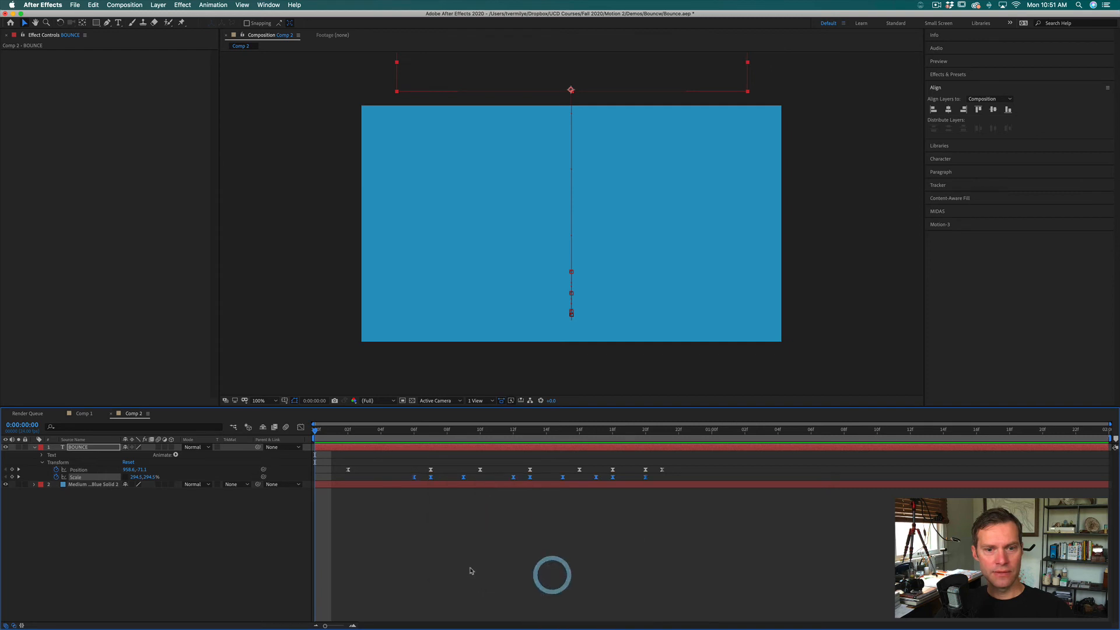
key(space)
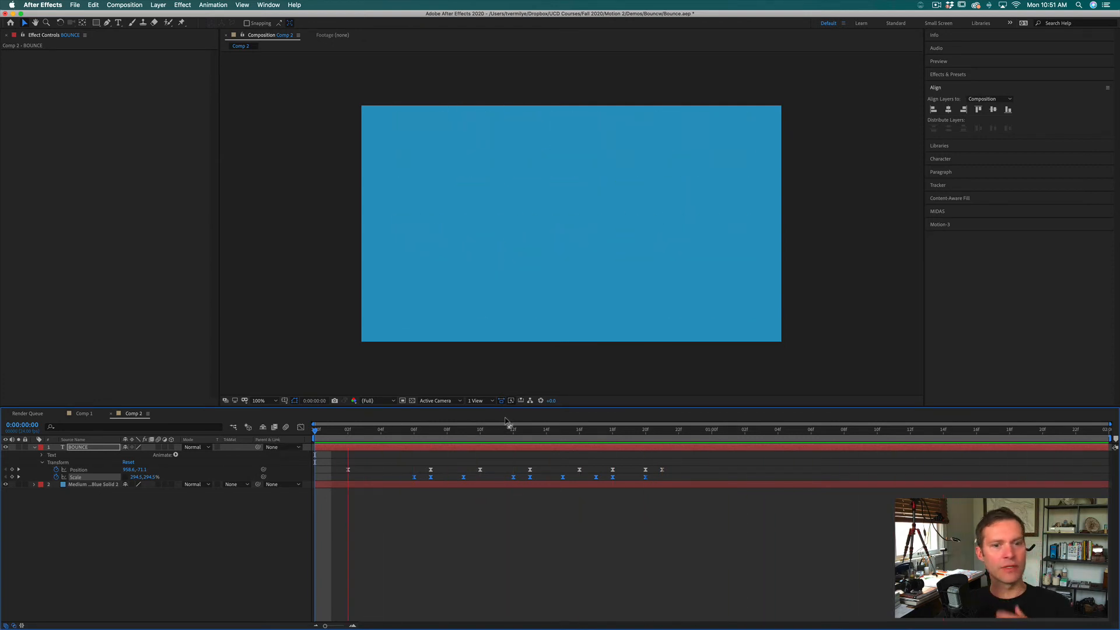
key(space)
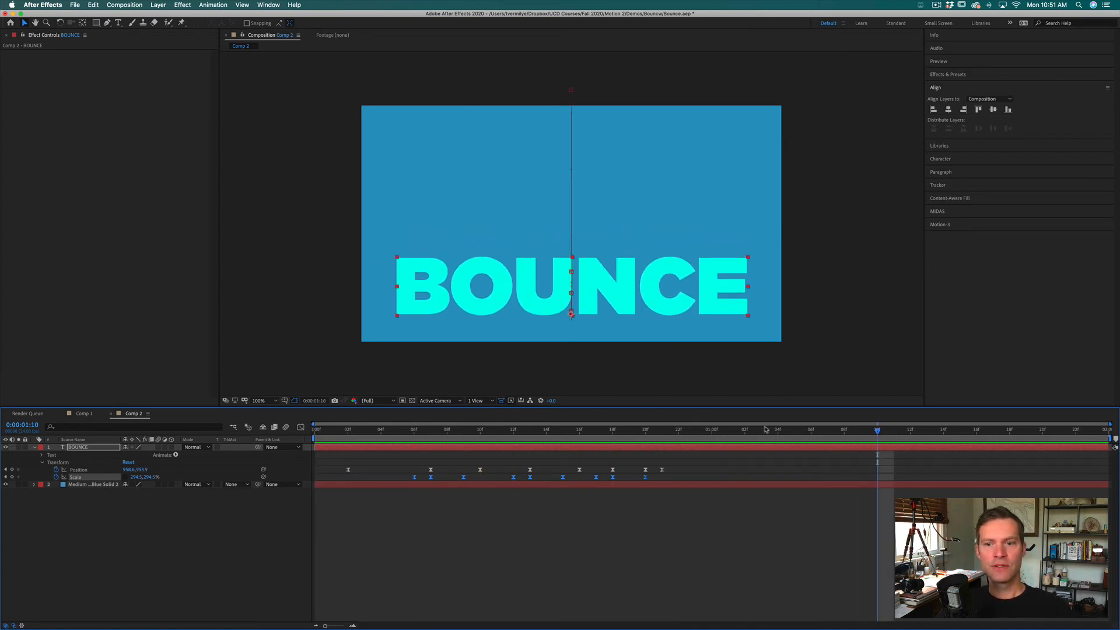
Step: Copy all of the BOUNCE layer's Position and Scale keyframes, paste them at 0:00:01:02, and preview the repeated bounce
drag(664, 435, 678, 477)
key(super)
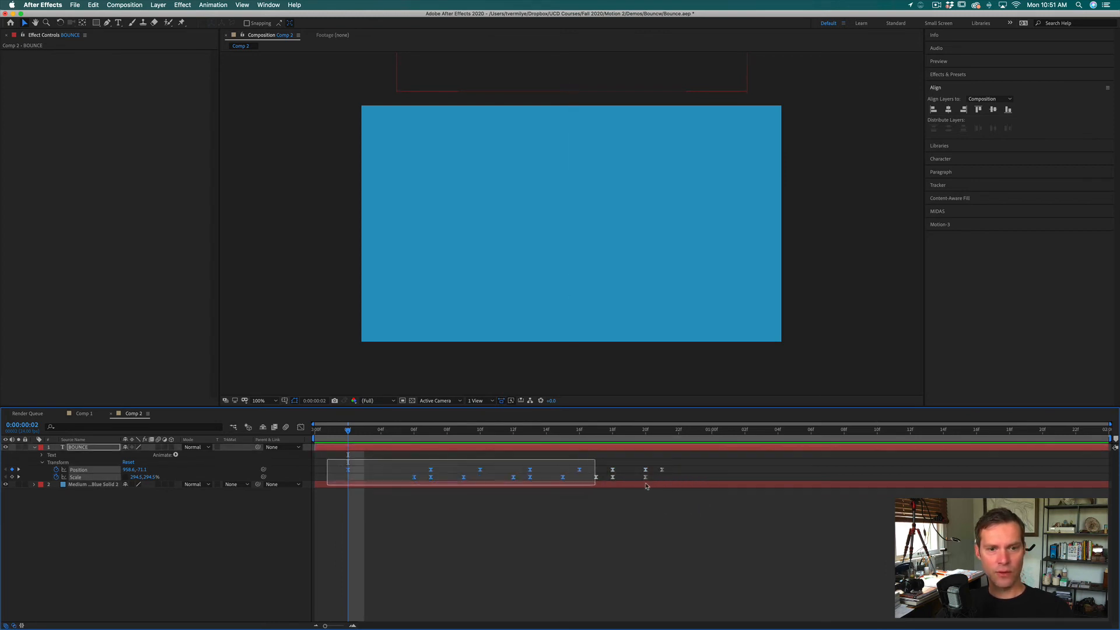
drag(325, 459, 717, 480)
key(super)
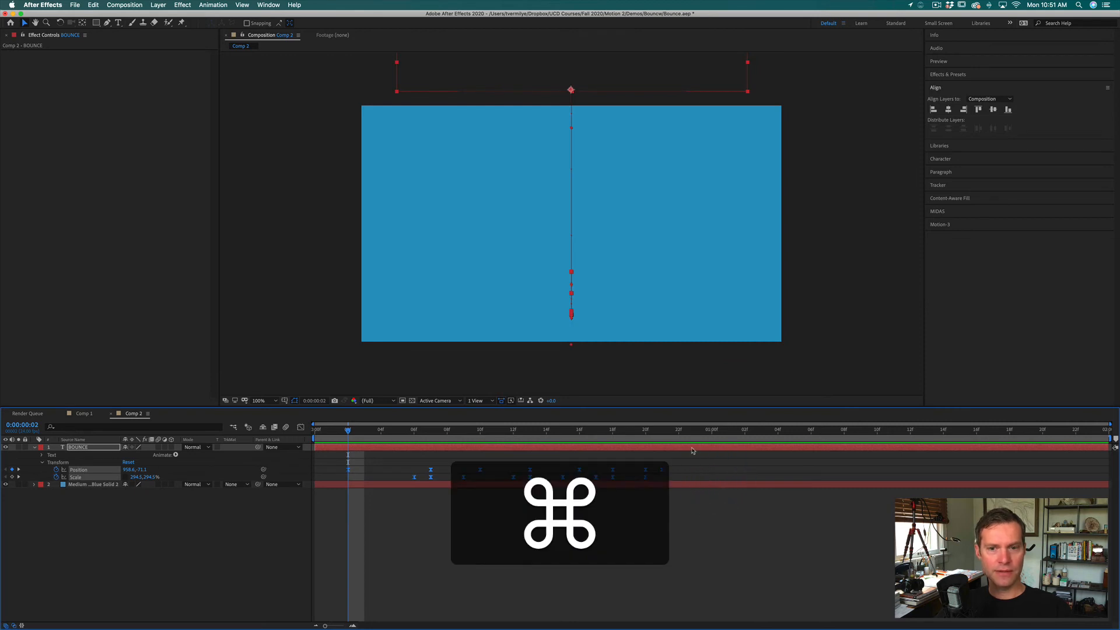
drag(680, 431, 749, 430)
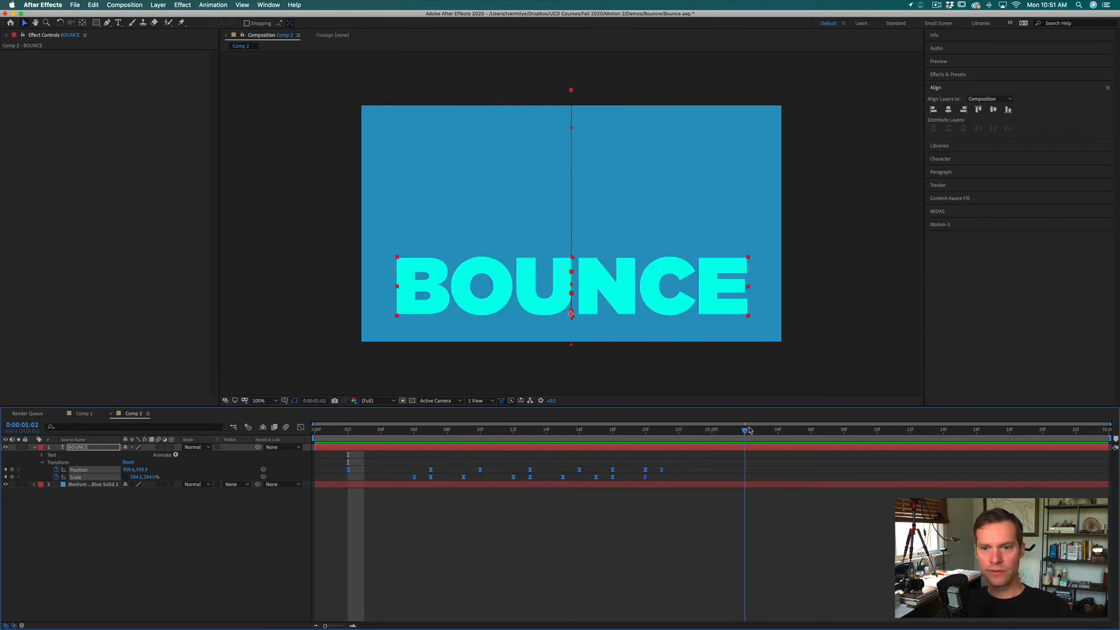
key(super+v)
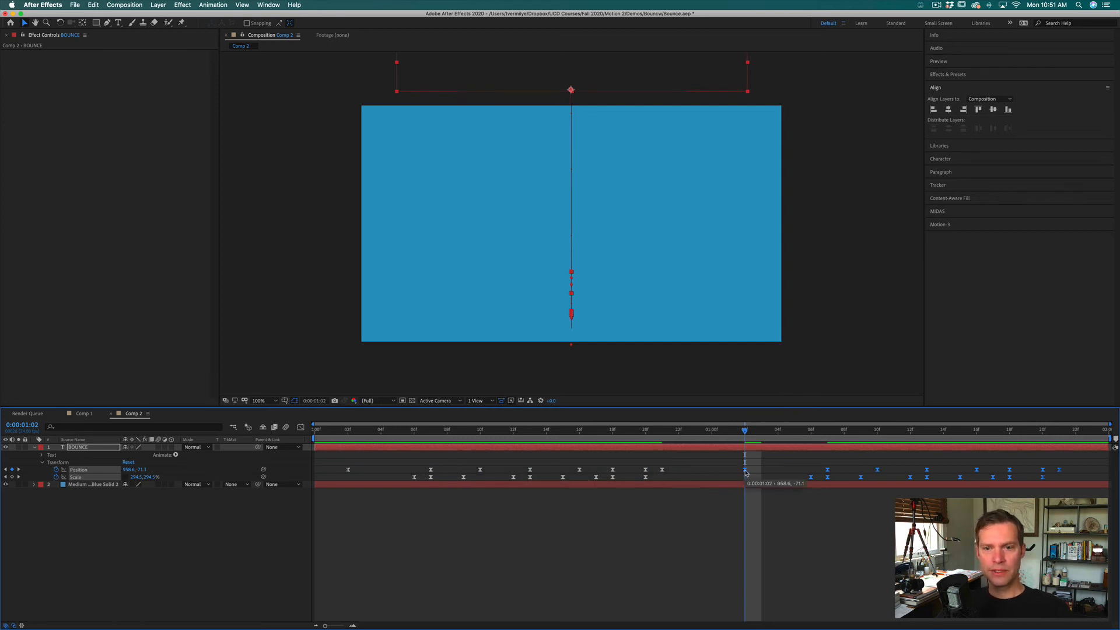
key(space)
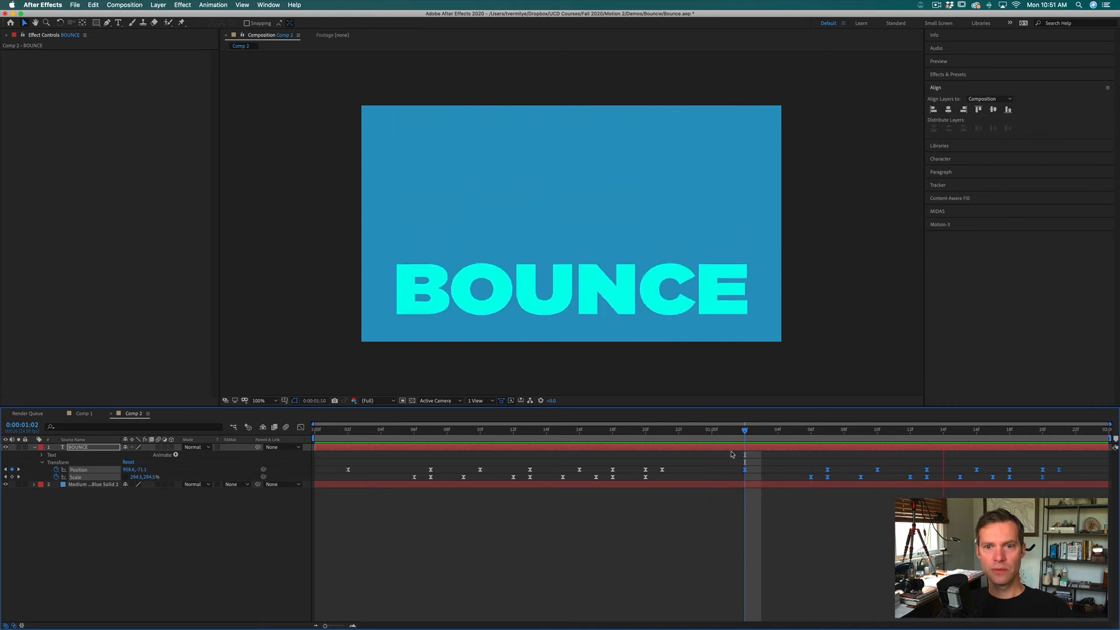
key(space)
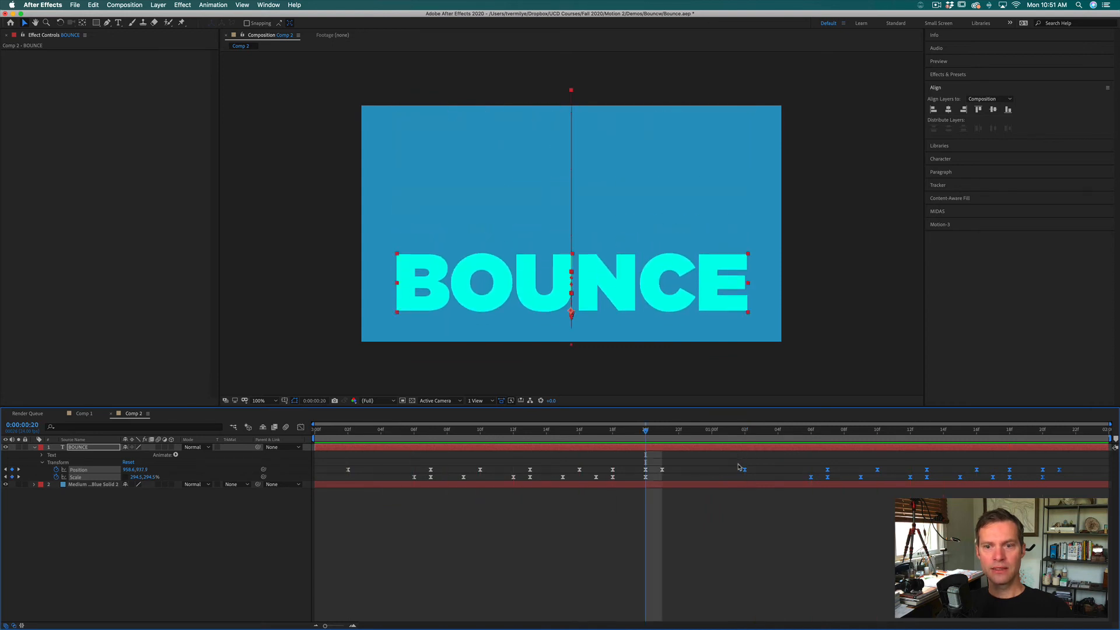
Step: Time-reverse the pasted Position and Scale keyframes so the word bounces back out, and preview the result
right_click(745, 470)
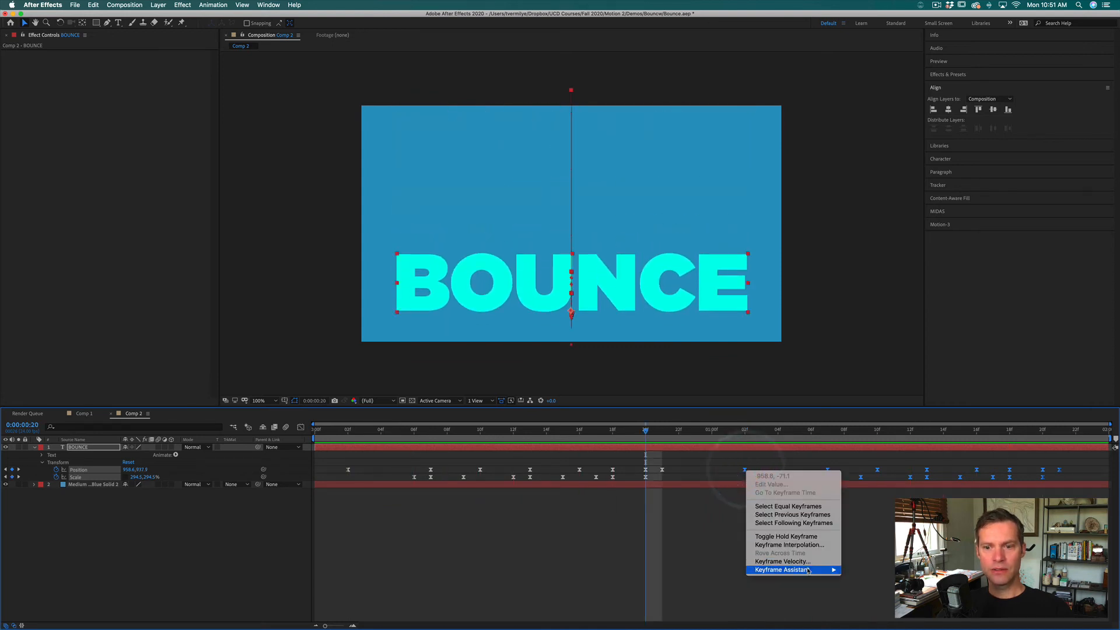
mouse_move(808, 572)
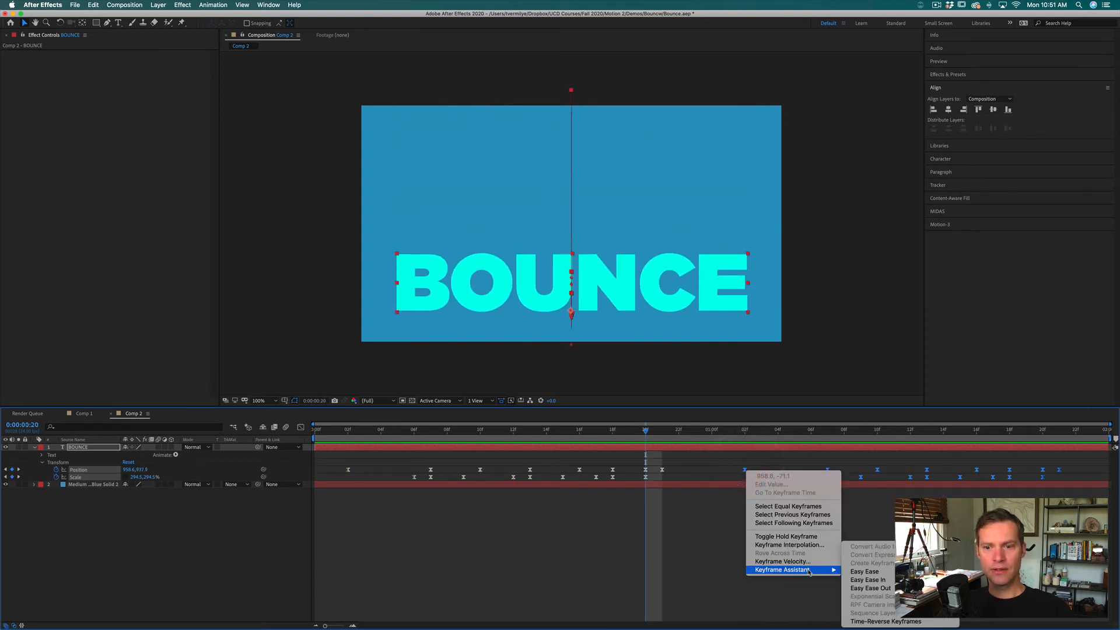
click(898, 622)
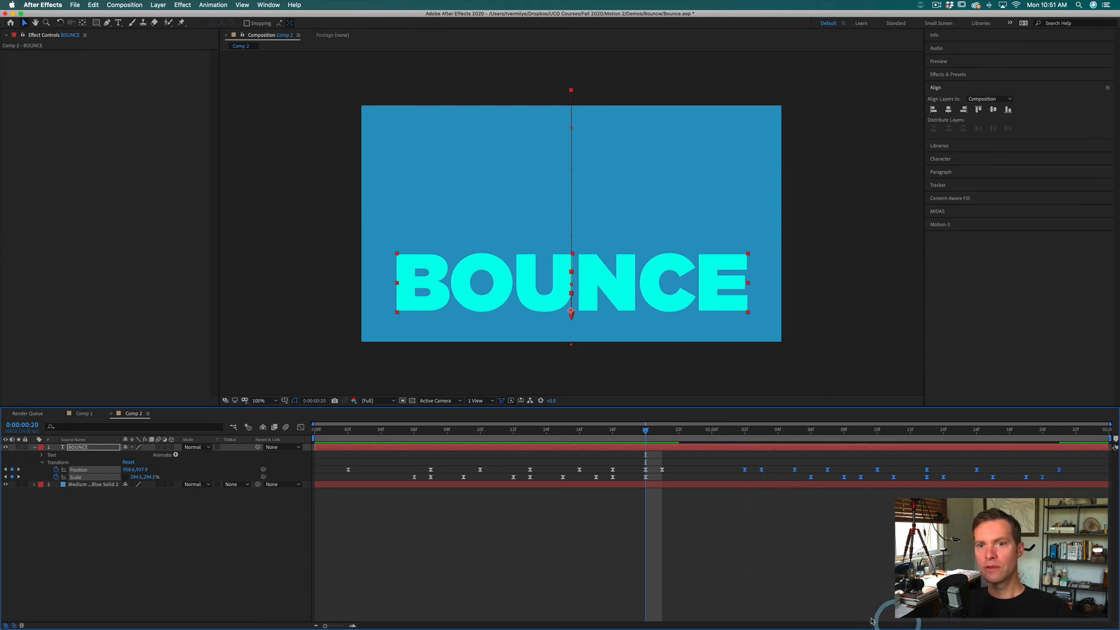
click(793, 581)
click(704, 431)
key(space)
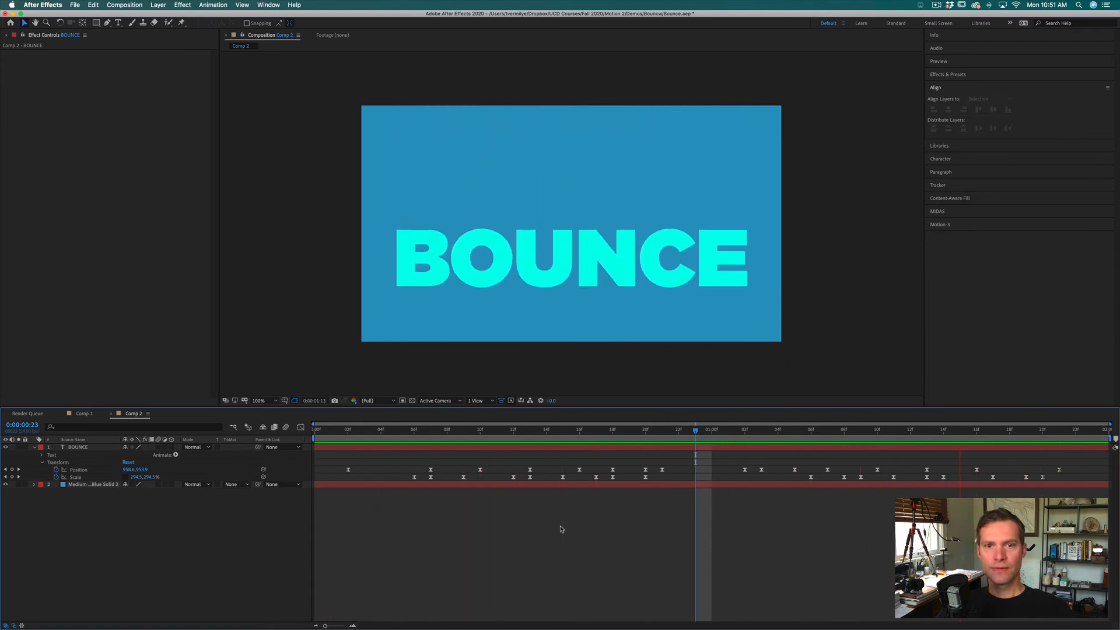
key(space)
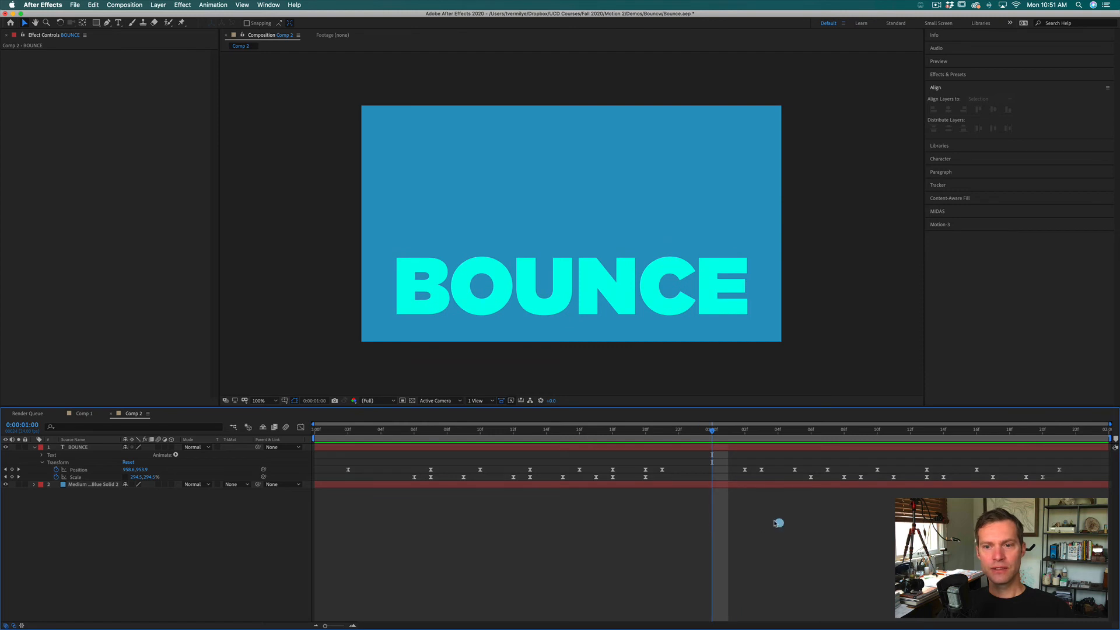
Step: Delete the Scale keyframes of the time-reversed section and scrub through its first bounces
drag(778, 521, 1080, 478)
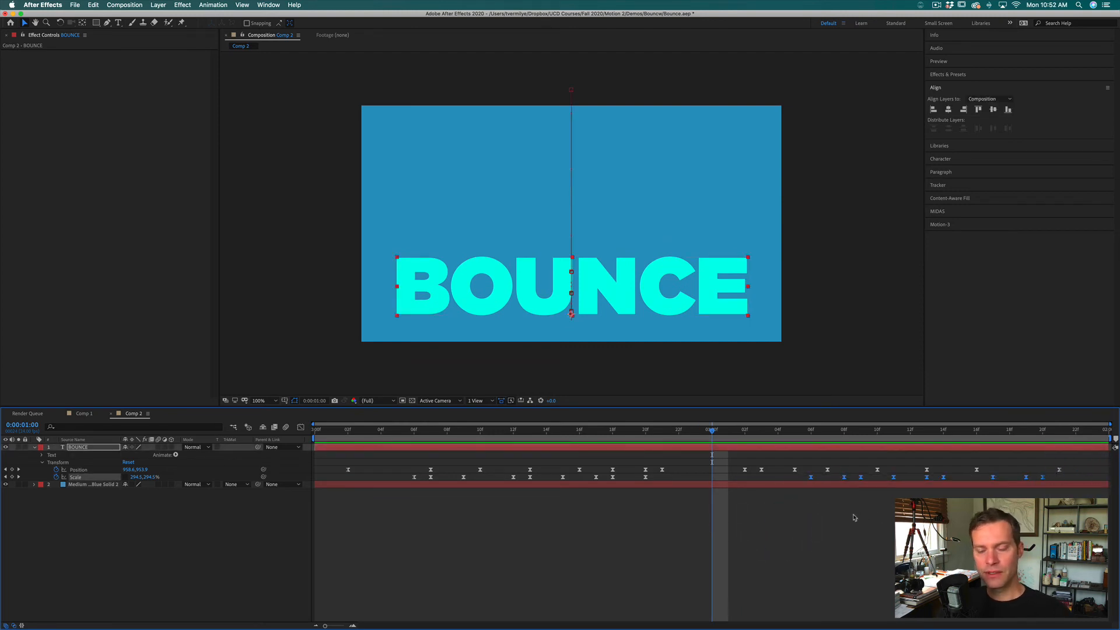
key(BackSpace)
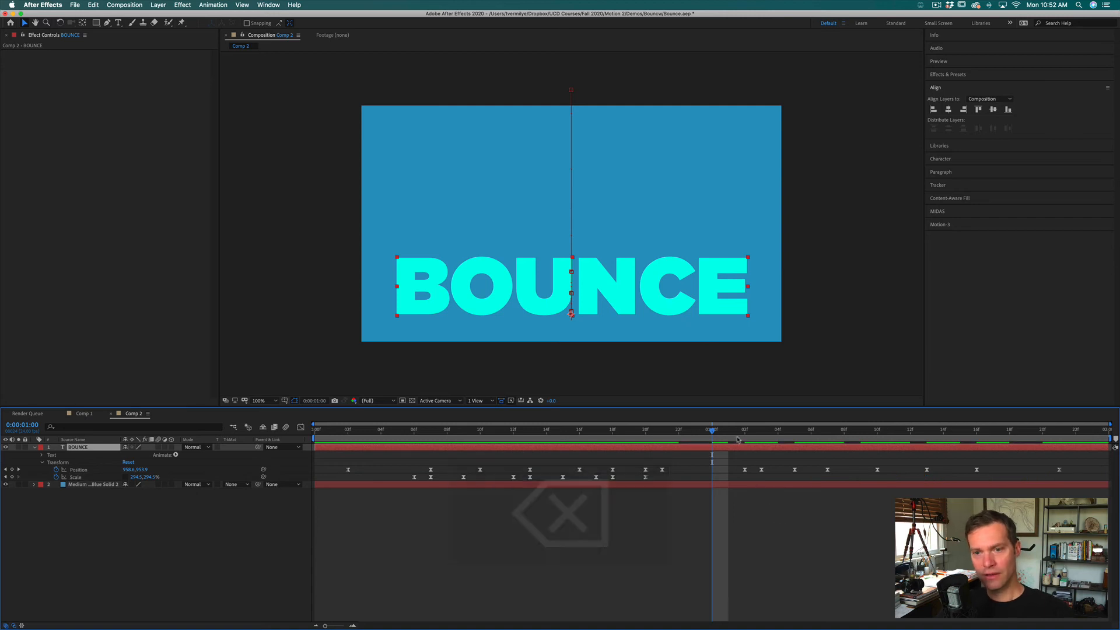
click(742, 430)
mouse_move(731, 433)
mouse_down()
mouse_move(624, 442)
mouse_move(776, 438)
mouse_move(742, 435)
mouse_up()
drag(724, 436, 789, 431)
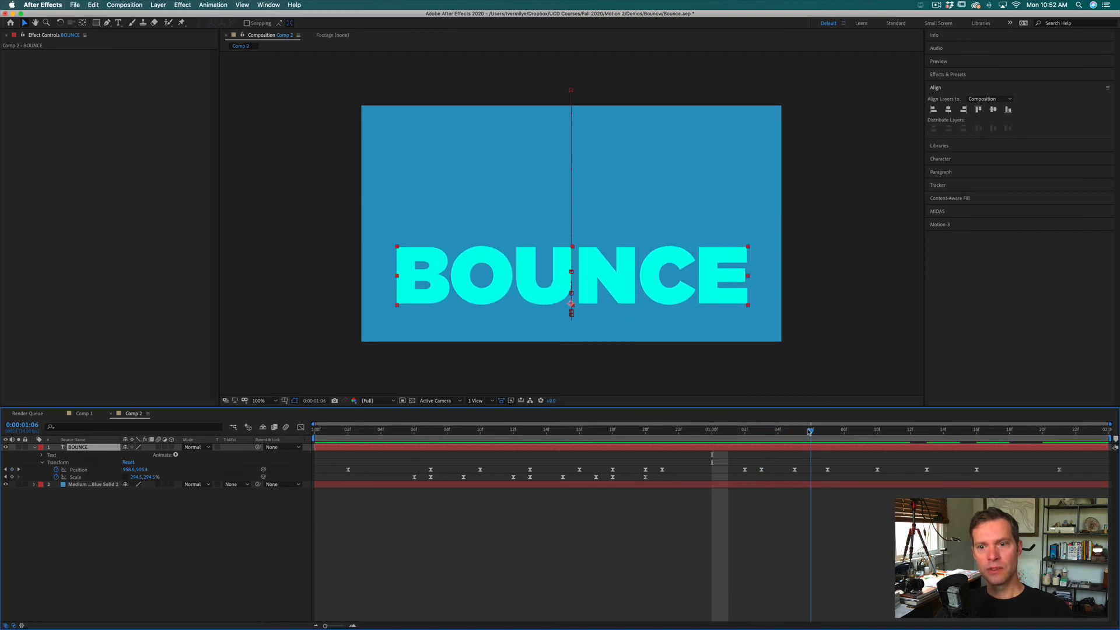
Step: Set a full-size Scale keyframe for BOUNCE at 0:00:01:03 and squash its vertical Scale to about 230% at 0:00:01:05
drag(797, 432, 762, 431)
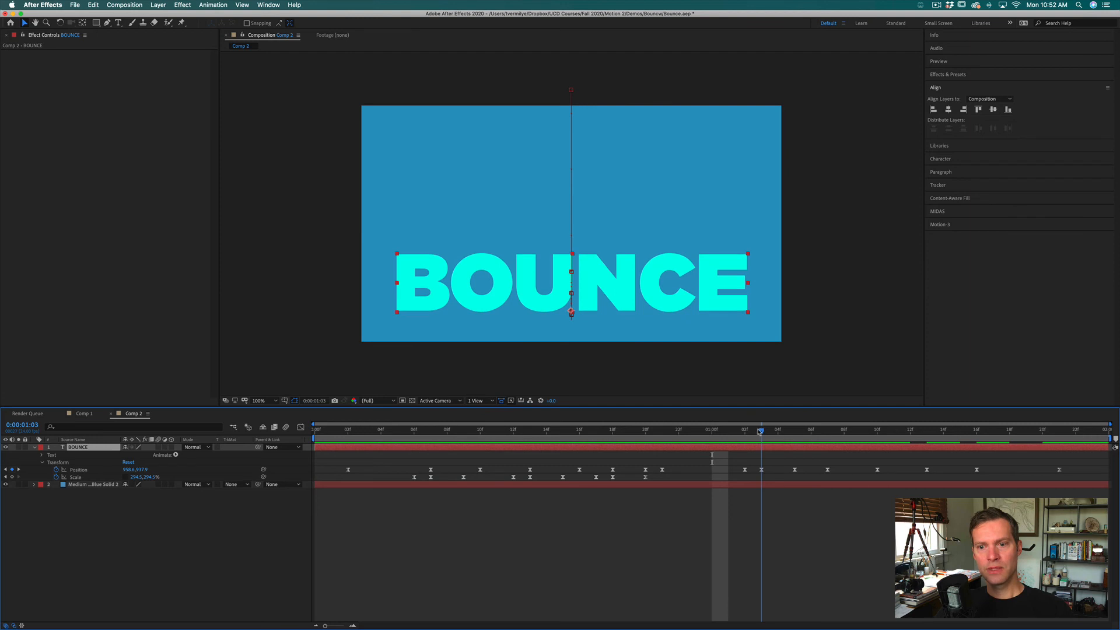
click(12, 476)
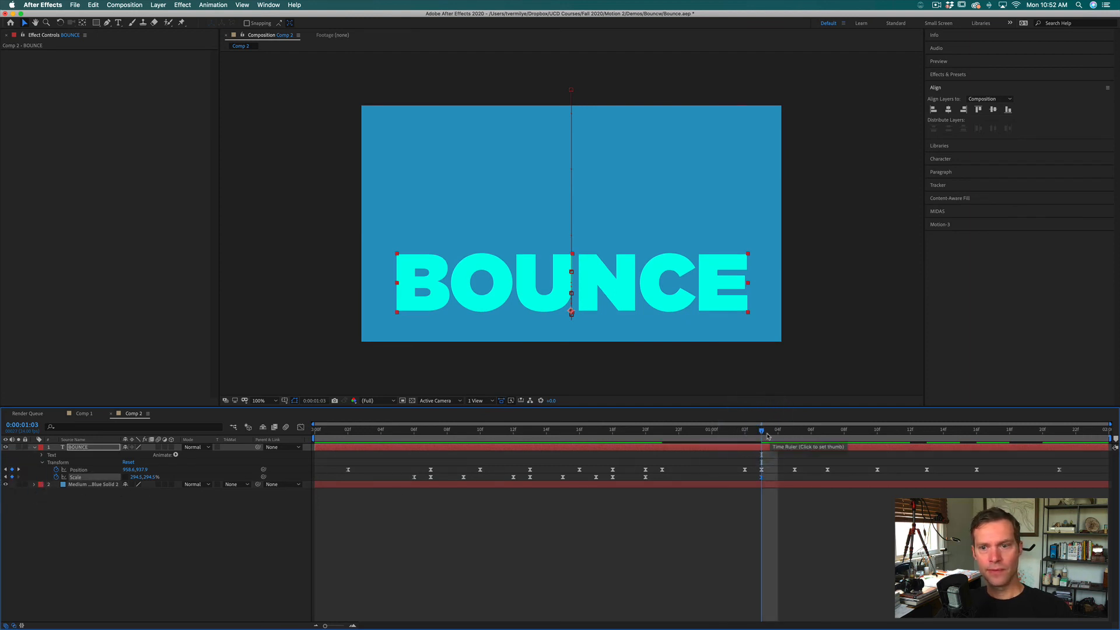
key(Page_Down)
key(Page_Down)
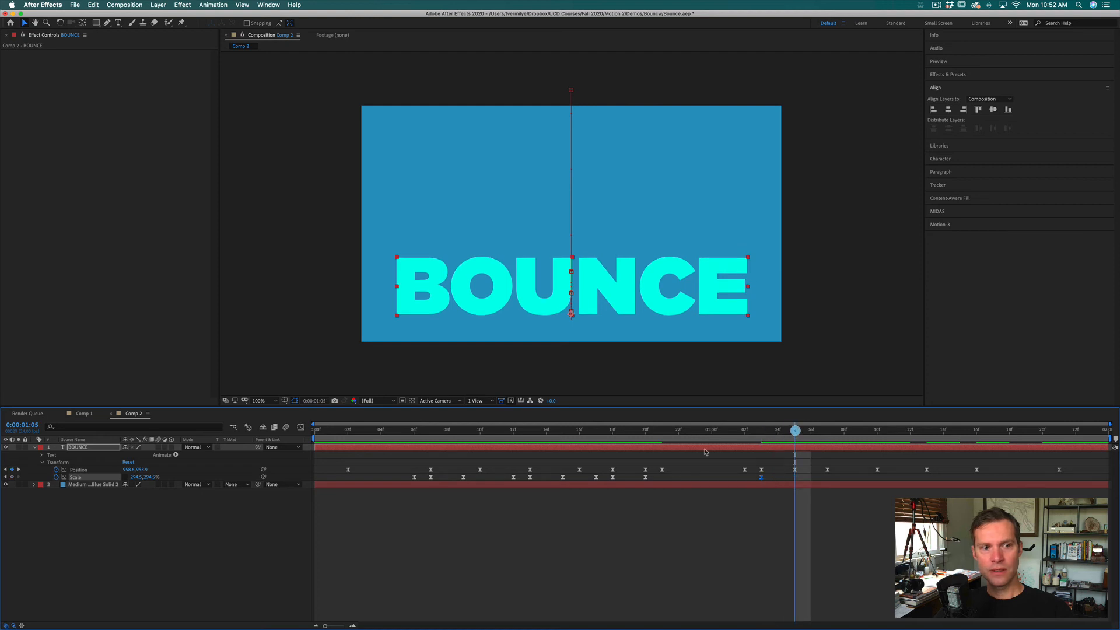
click(795, 430)
drag(153, 477, 128, 483)
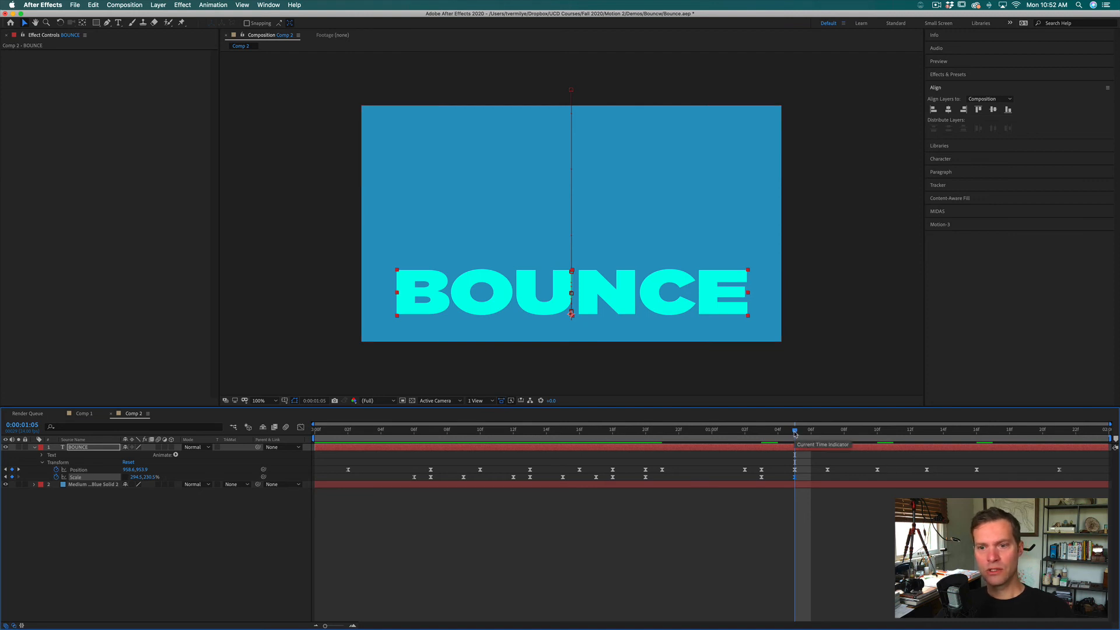
Step: Copy the full-size Scale keyframe at 0:00:01:03 and paste it at 0:00:01:07
drag(750, 473, 774, 478)
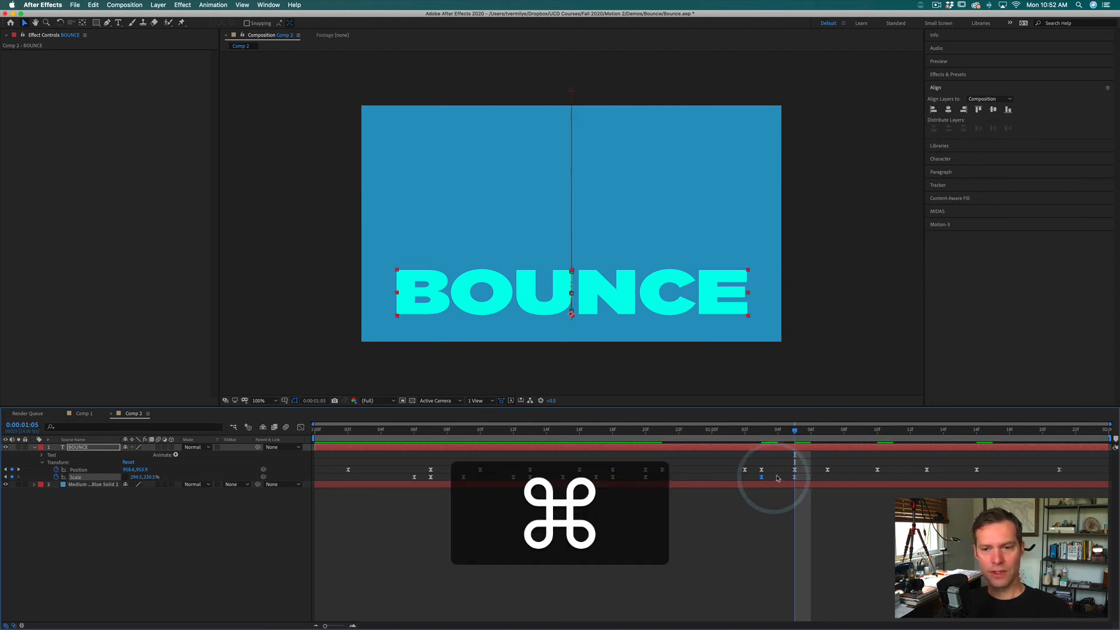
drag(809, 432, 830, 432)
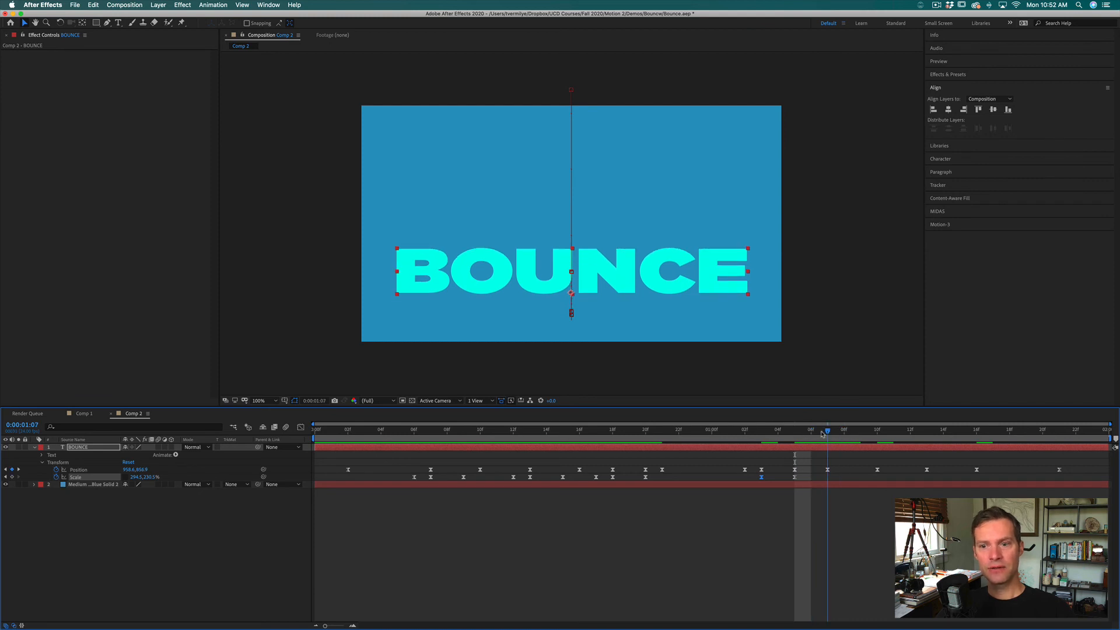
click(822, 433)
key(super+v)
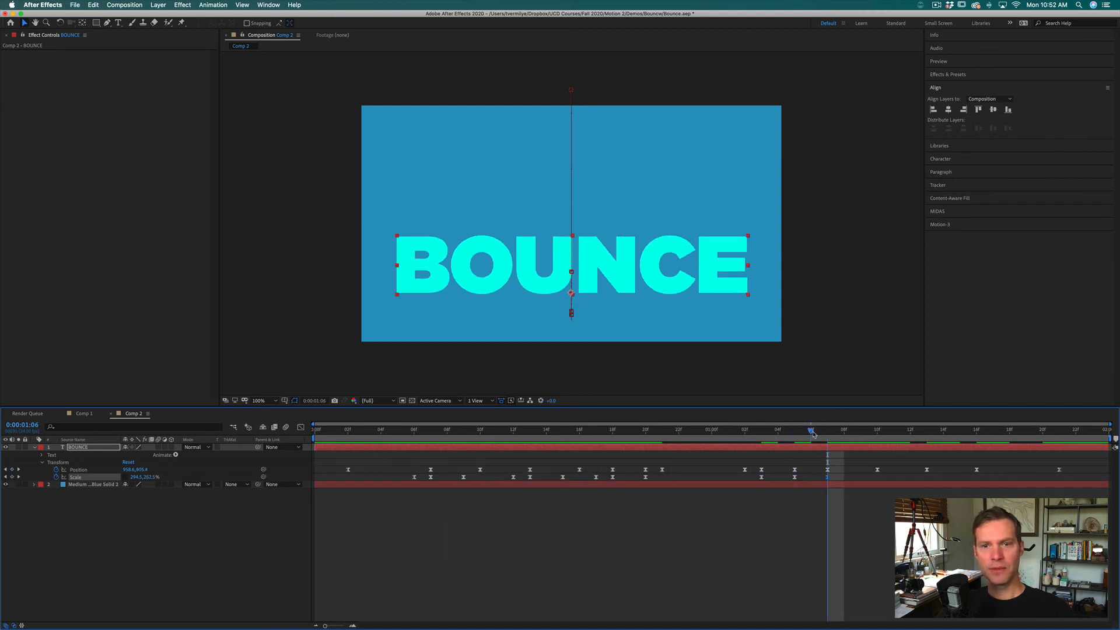
Step: Paste full-size Scale keyframes at 0:00:01:09 and 0:00:01:12, with the vertical Scale squashed to about 231% at 0:00:01:10
drag(822, 433, 852, 441)
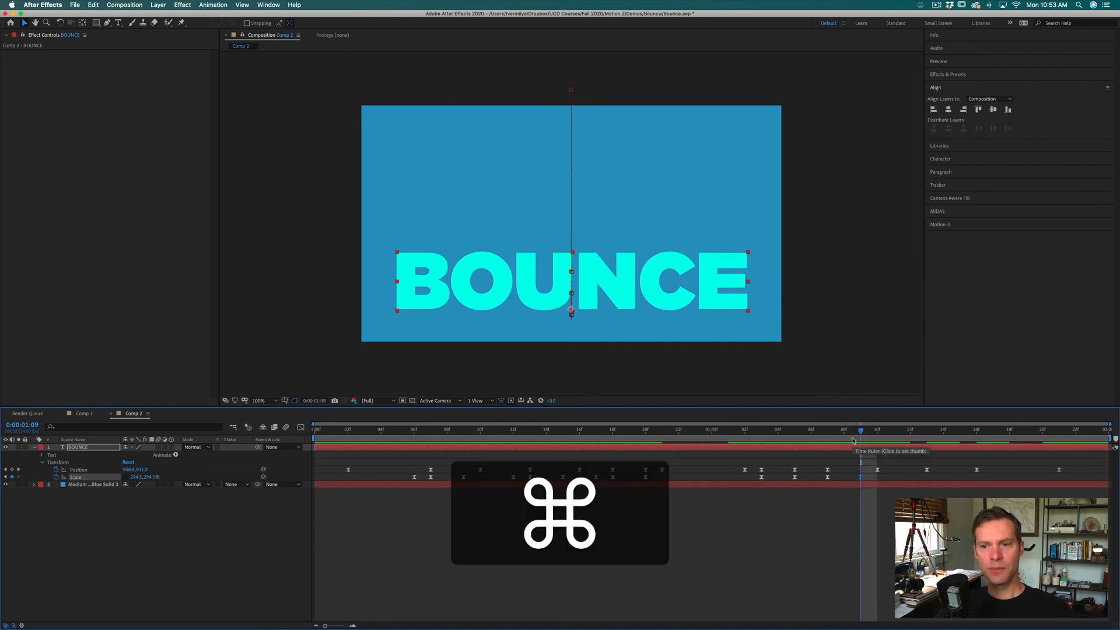
key(super+Right)
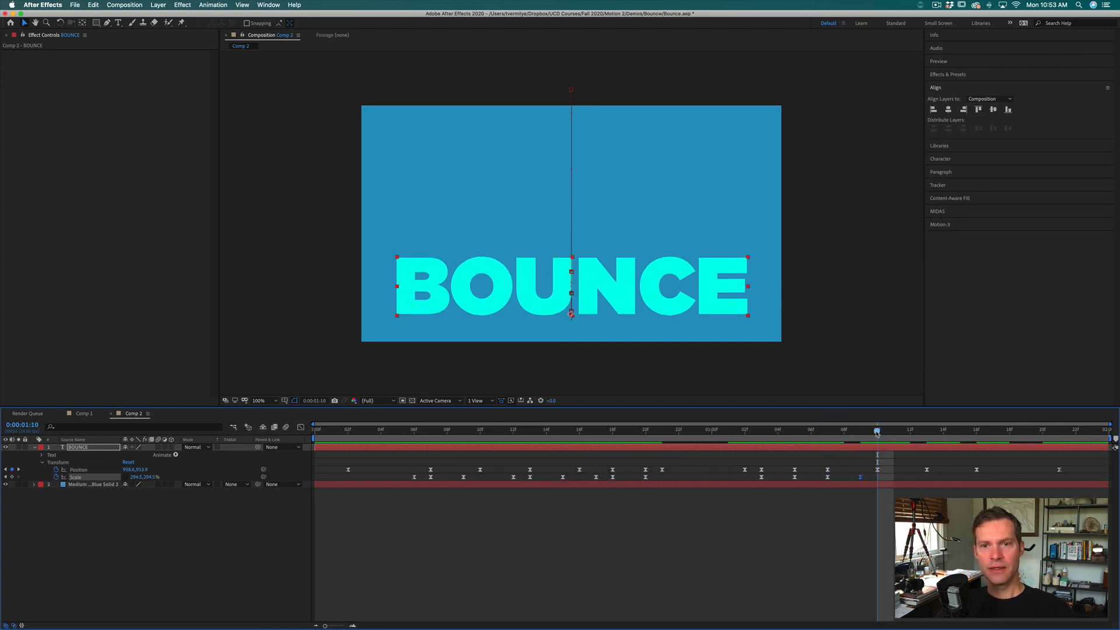
drag(147, 476, 122, 474)
drag(876, 433, 905, 432)
key(super+v)
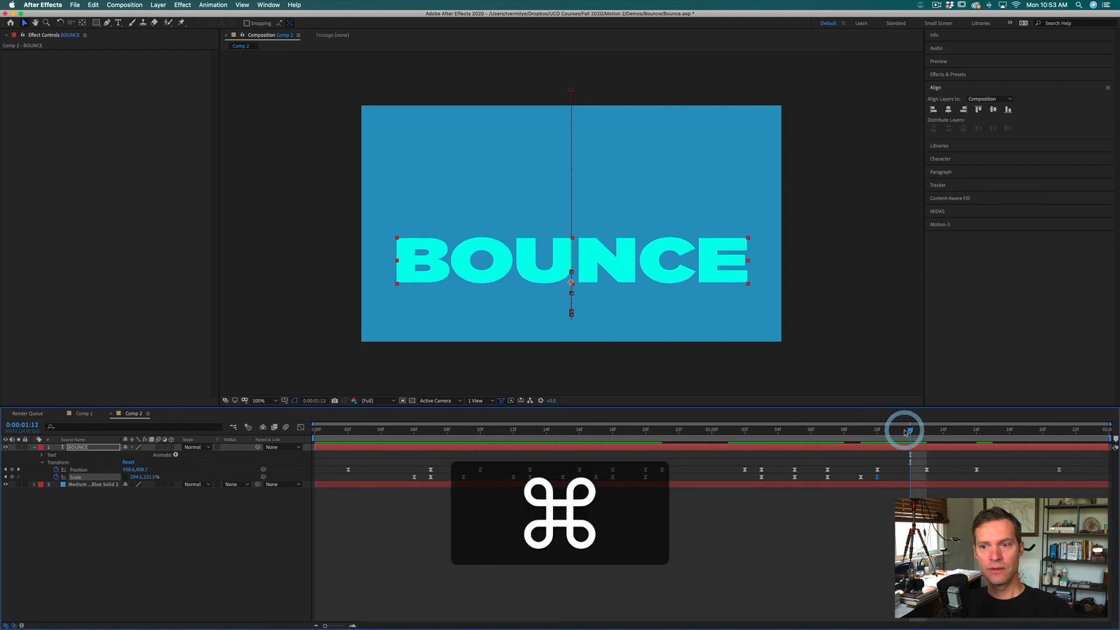
Step: Paste full-size Scale keyframes at 0:00:01:14 and 0:00:01:18, with the vertical Scale squashed to about 181% at 0:00:01:16
drag(906, 432, 979, 433)
key(super+v)
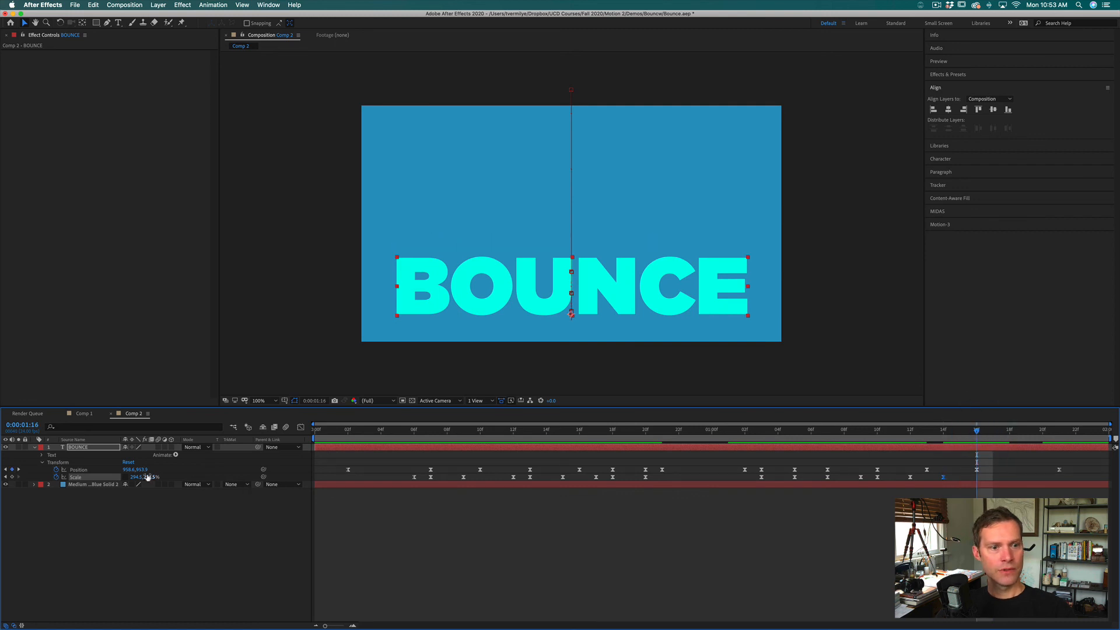
drag(149, 477, 100, 477)
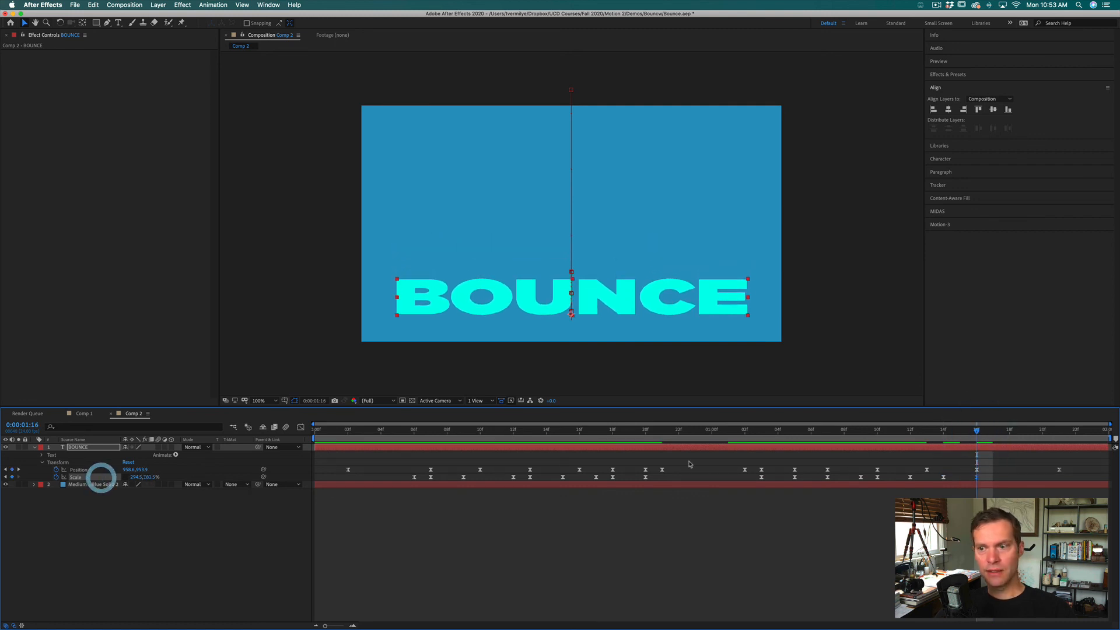
click(1008, 429)
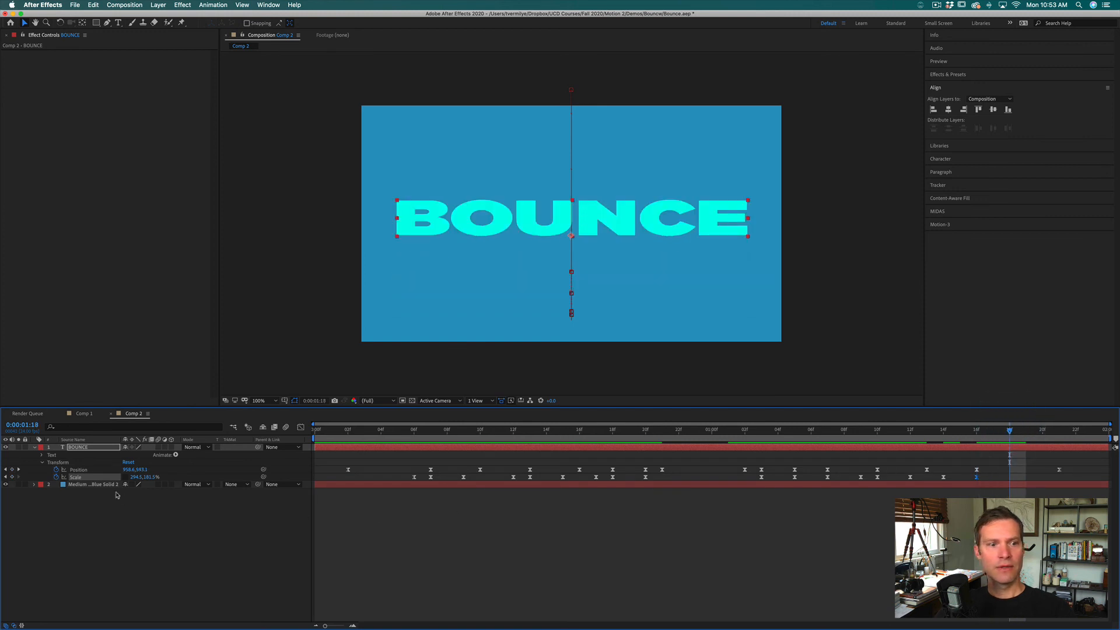
key(super+v)
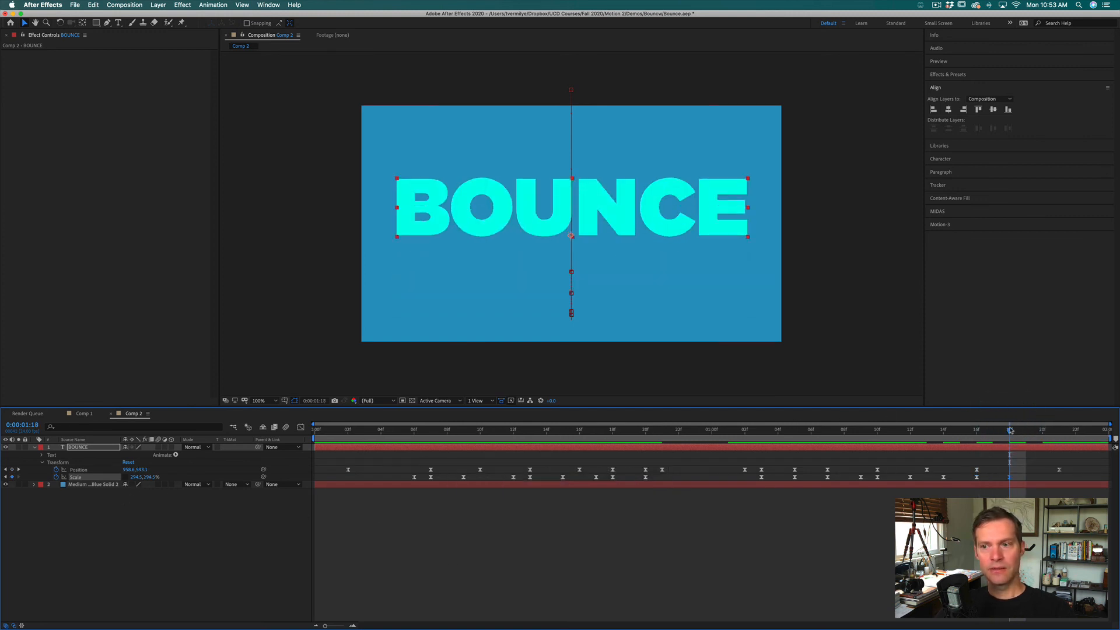
Step: Preview the animation from the start and enable motion blur for both the composition and the BOUNCE layer
drag(1023, 432, 315, 536)
click(411, 540)
key(space)
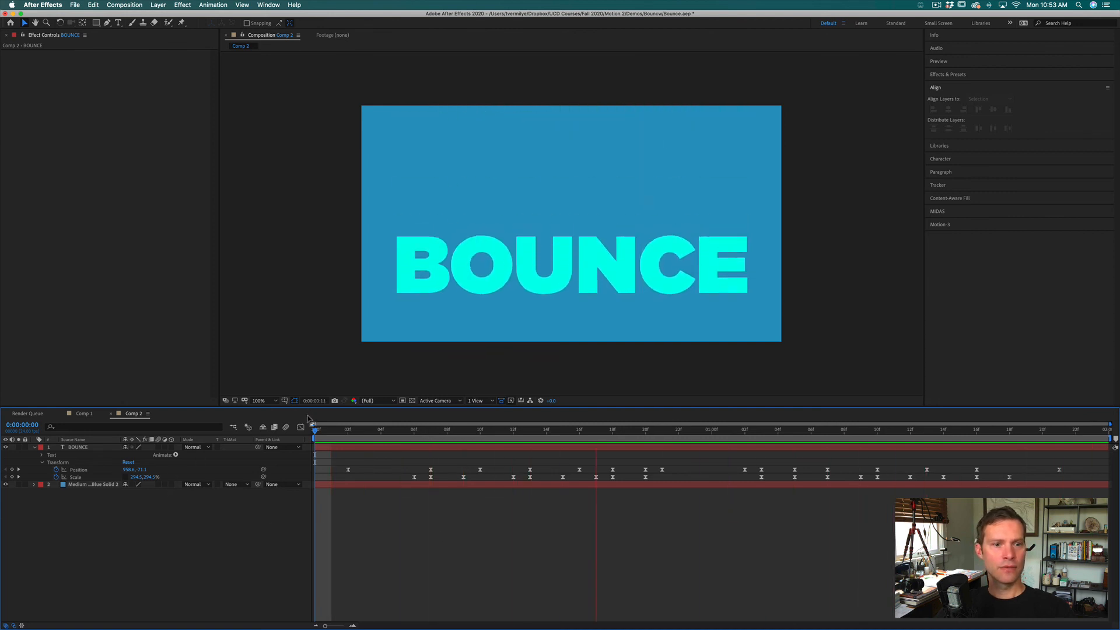
click(284, 428)
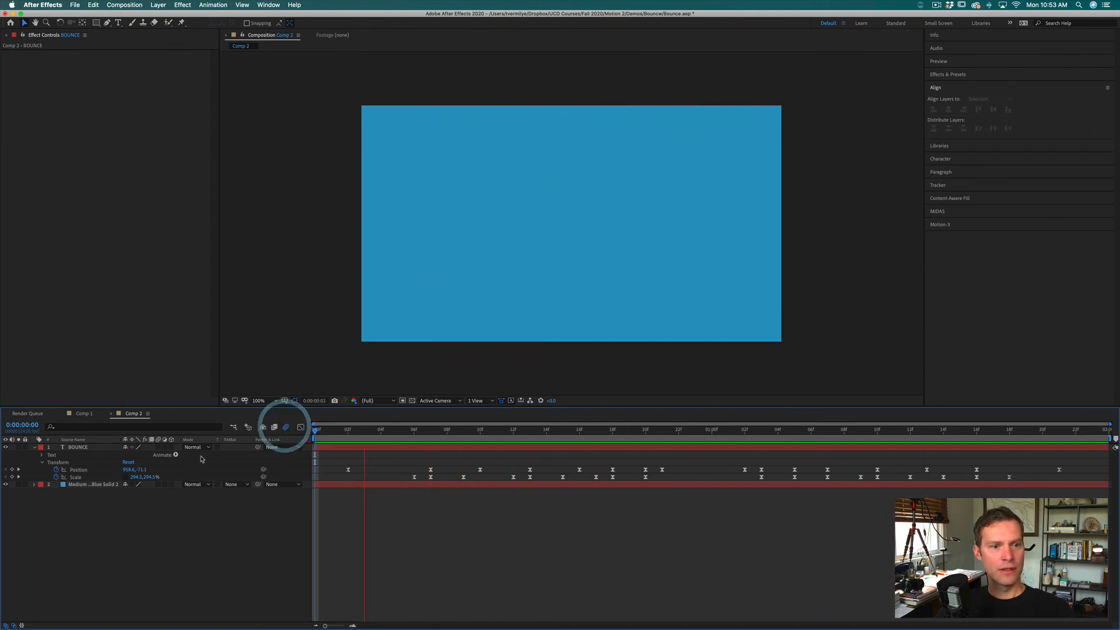
click(157, 447)
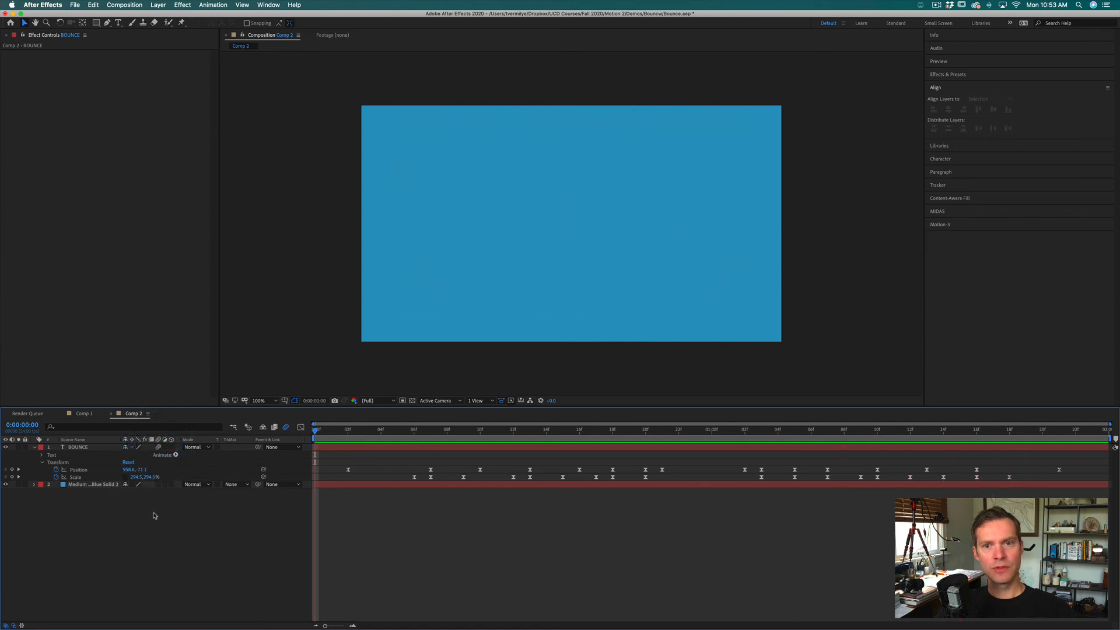